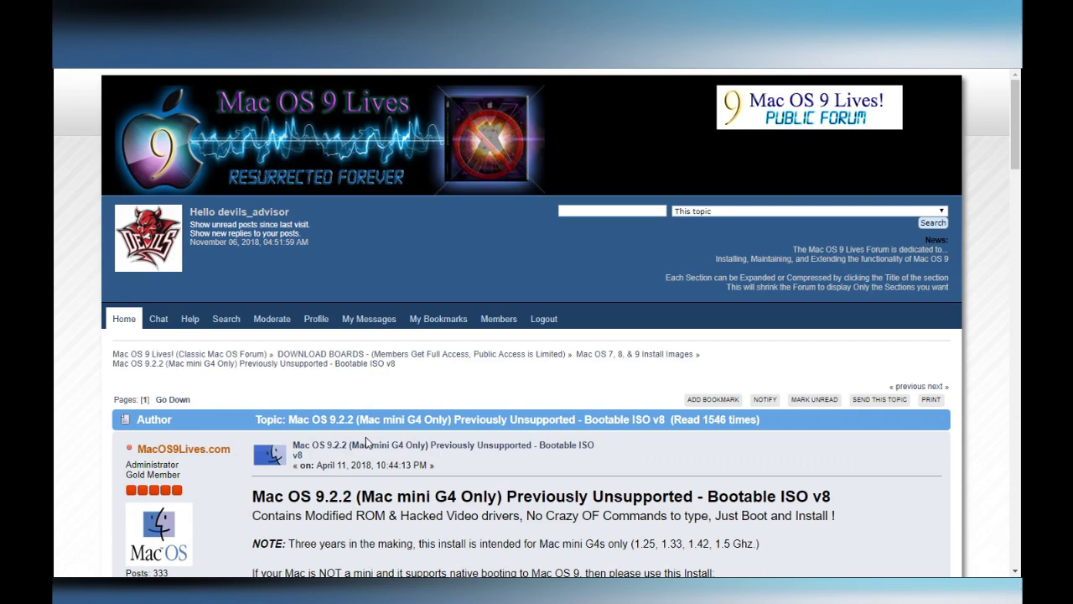
- Scroll the Mac mini G4 Bootable ISO v8 post past the download link and install video to the ISO Build Notes
{"action": "scroll", "coordinate": [366, 442], "scroll_direction": "down", "scroll_amount": 3}
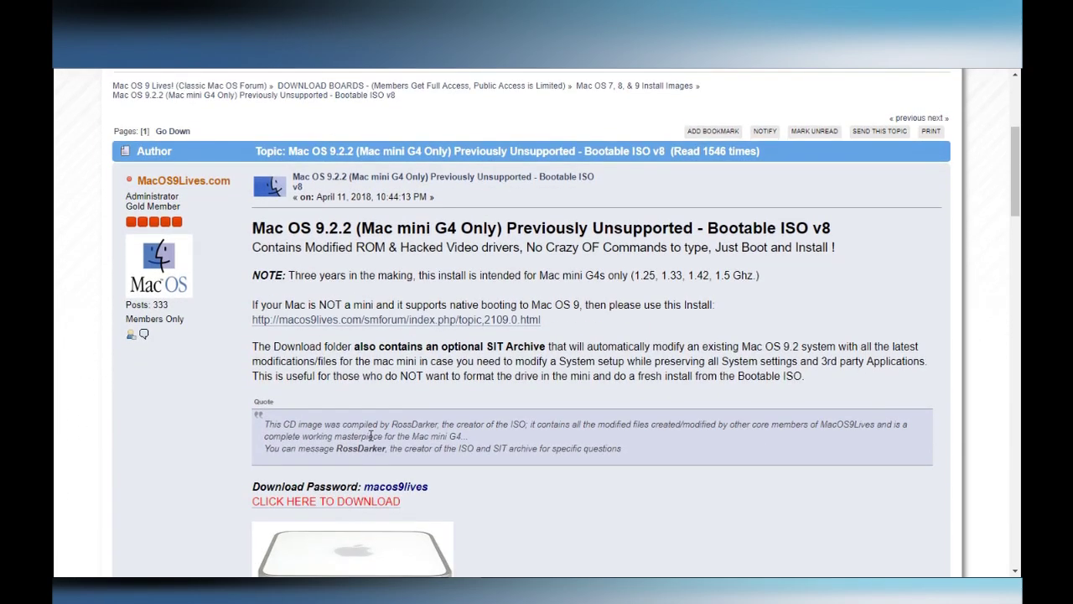
{"action": "scroll", "coordinate": [370, 435], "scroll_direction": "down", "scroll_amount": 1}
{"action": "scroll", "coordinate": [546, 454], "scroll_direction": "down", "scroll_amount": 2}
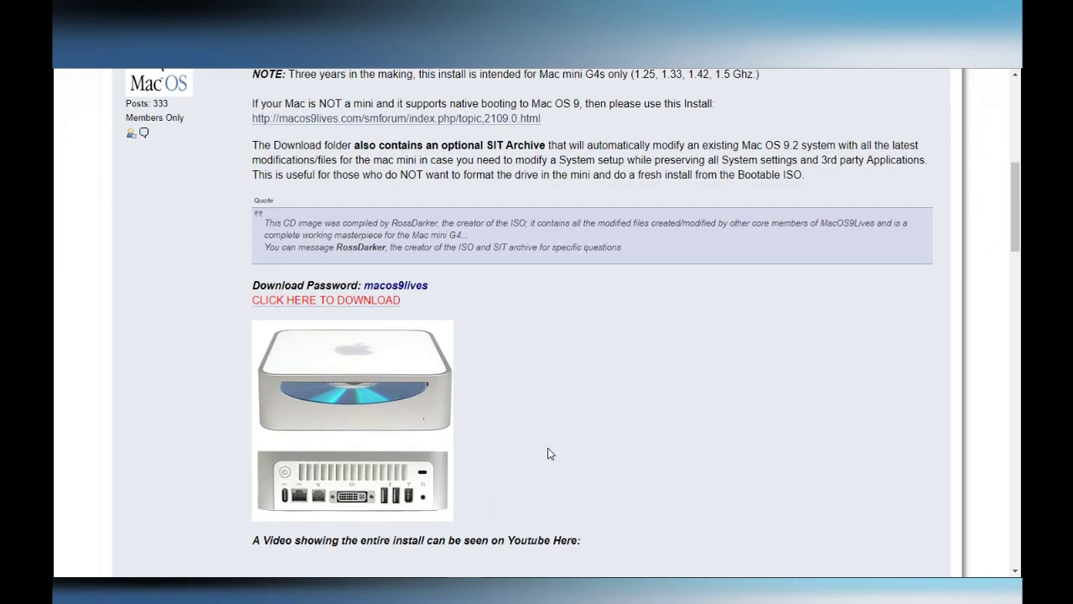
{"action": "scroll", "coordinate": [588, 431], "scroll_direction": "down", "scroll_amount": 1}
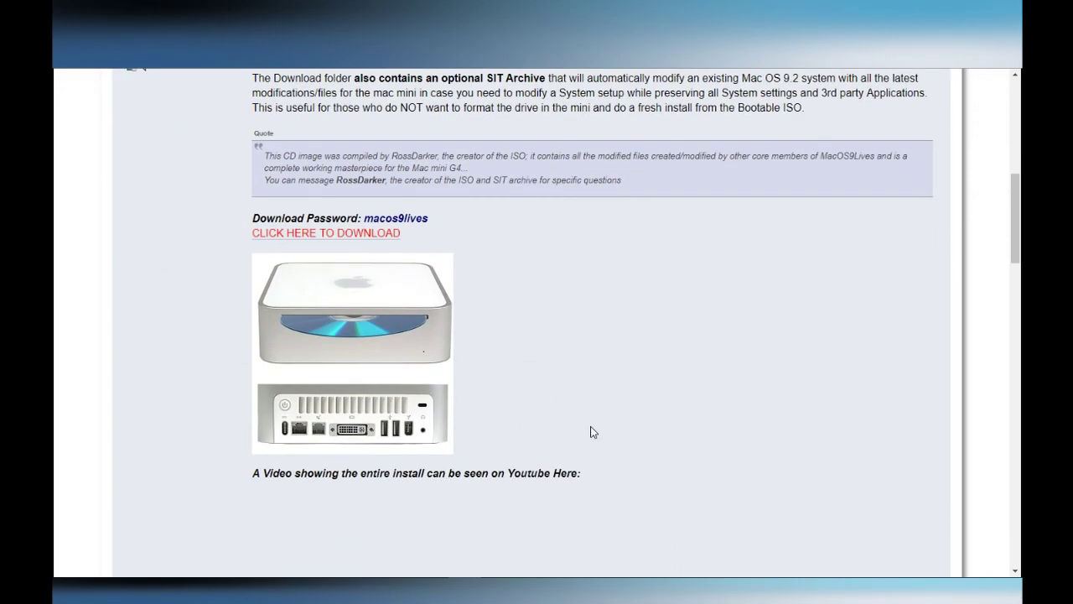
{"action": "scroll", "coordinate": [597, 427], "scroll_direction": "down", "scroll_amount": 2}
{"action": "scroll", "coordinate": [597, 427], "scroll_direction": "down", "scroll_amount": 3}
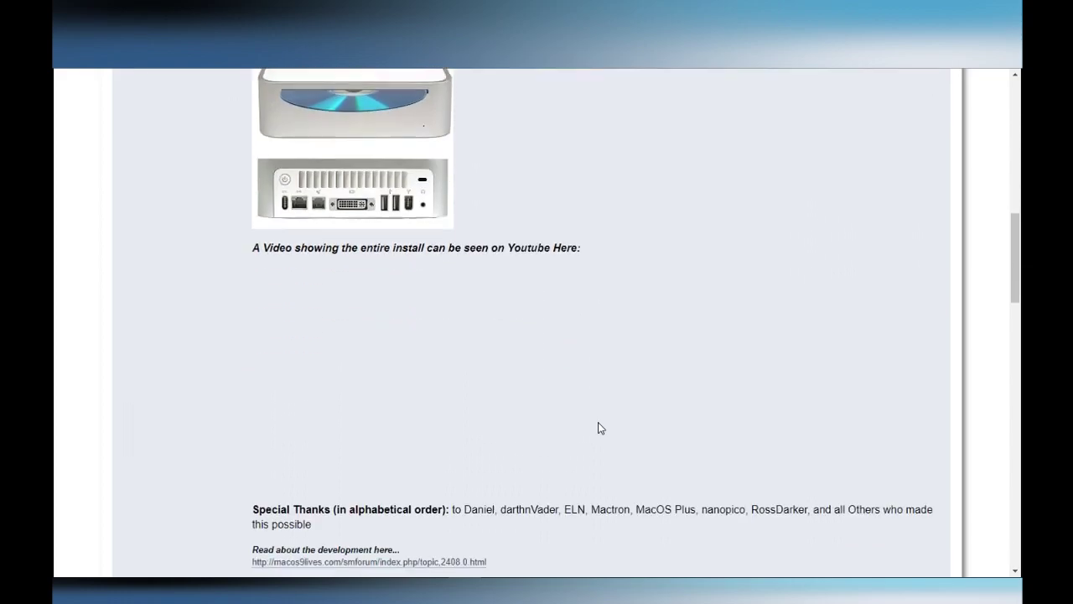
{"action": "scroll", "coordinate": [600, 428], "scroll_direction": "down", "scroll_amount": 1}
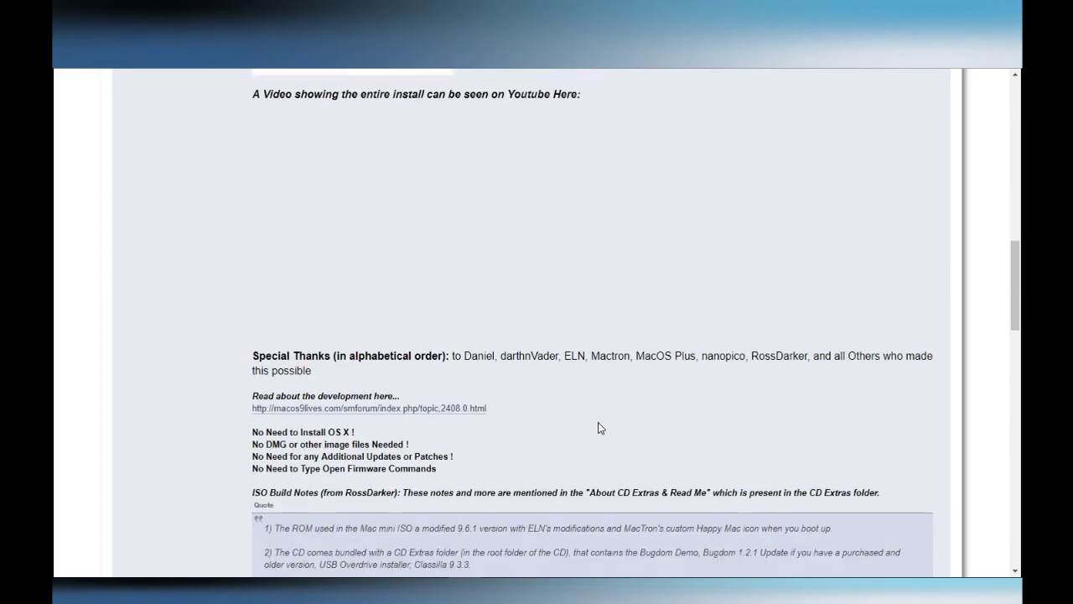
{"action": "scroll", "coordinate": [597, 427], "scroll_direction": "down", "scroll_amount": 2}
{"action": "scroll", "coordinate": [601, 428], "scroll_direction": "down", "scroll_amount": 1}
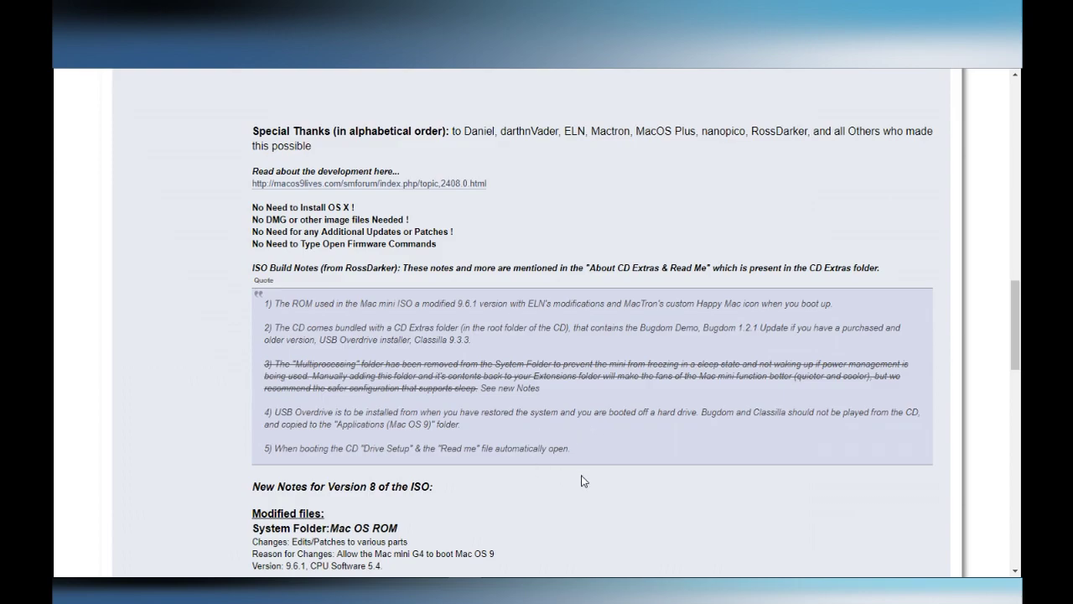
{"action": "scroll", "coordinate": [584, 481], "scroll_direction": "down", "scroll_amount": 1}
- Scroll through the New Notes for Version 8 and the Sleeper licence note to the post footer
{"action": "scroll", "coordinate": [582, 472], "scroll_direction": "down", "scroll_amount": 4}
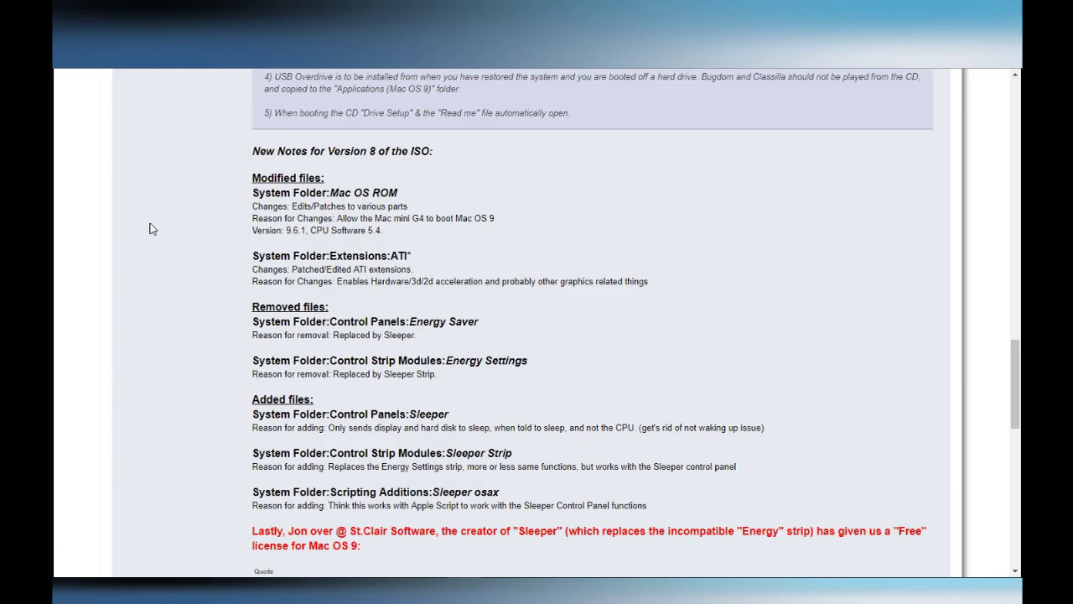
{"action": "scroll", "coordinate": [153, 227], "scroll_direction": "down", "scroll_amount": 1}
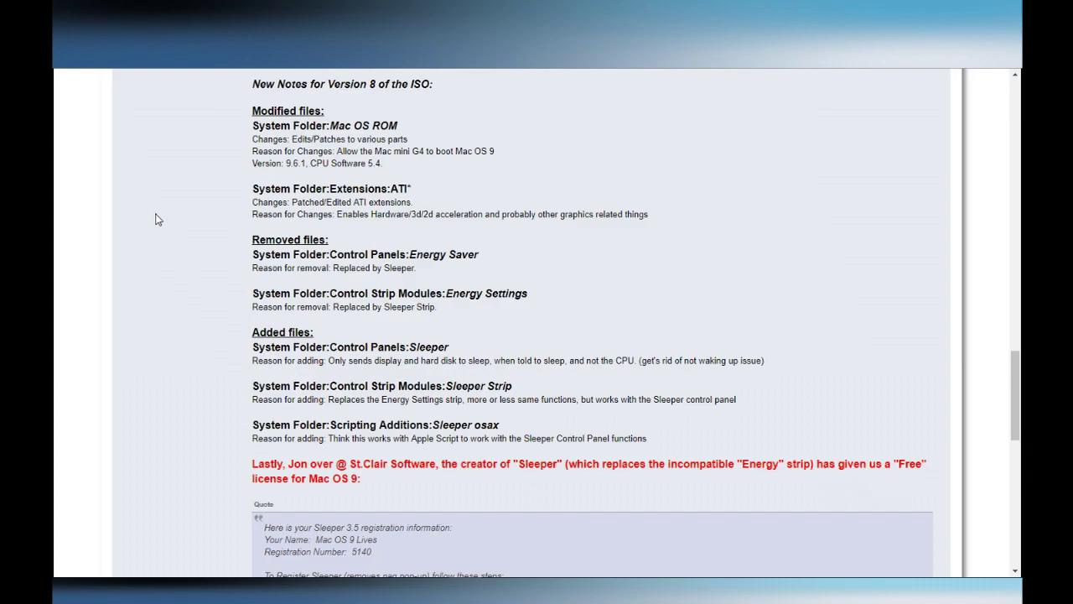
{"action": "scroll", "coordinate": [156, 218], "scroll_direction": "down", "scroll_amount": 1}
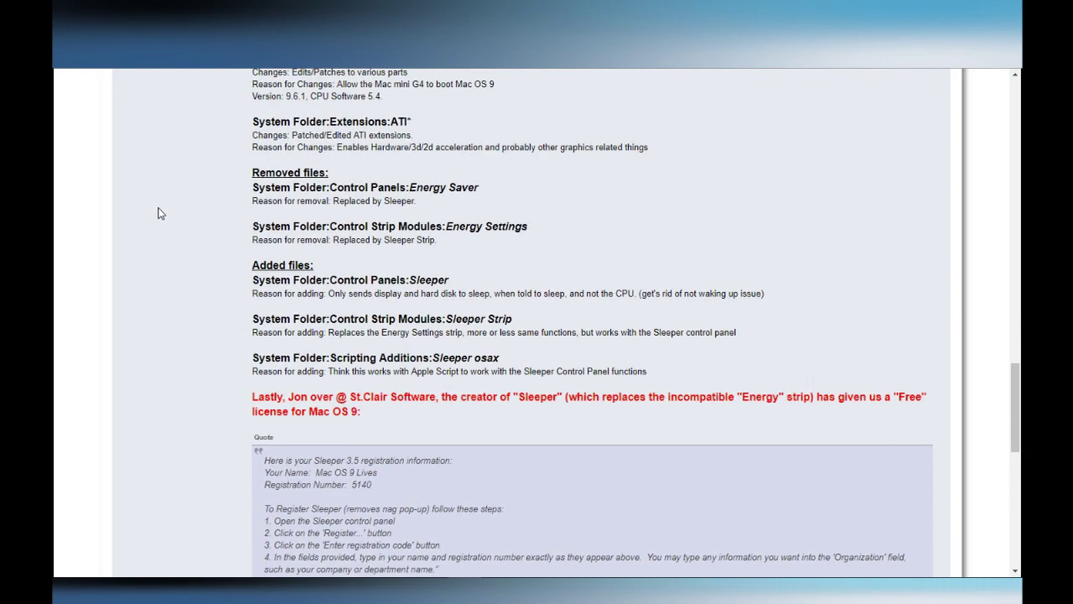
{"action": "scroll", "coordinate": [161, 214], "scroll_direction": "down", "scroll_amount": 6}
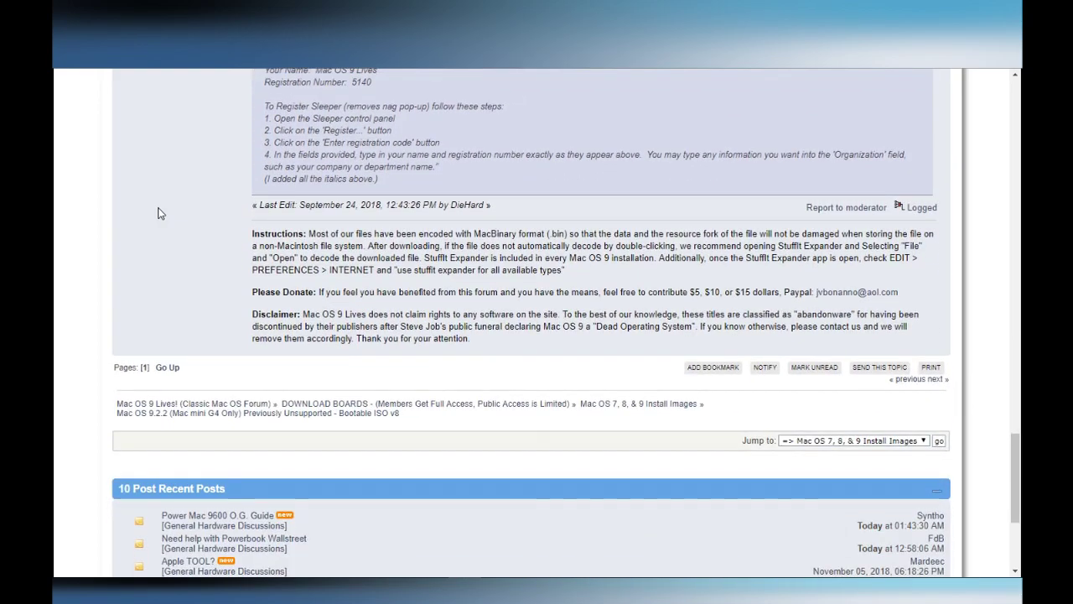
- Scroll back up to the topic's title header
{"action": "scroll", "coordinate": [161, 214], "scroll_direction": "up", "scroll_amount": 3}
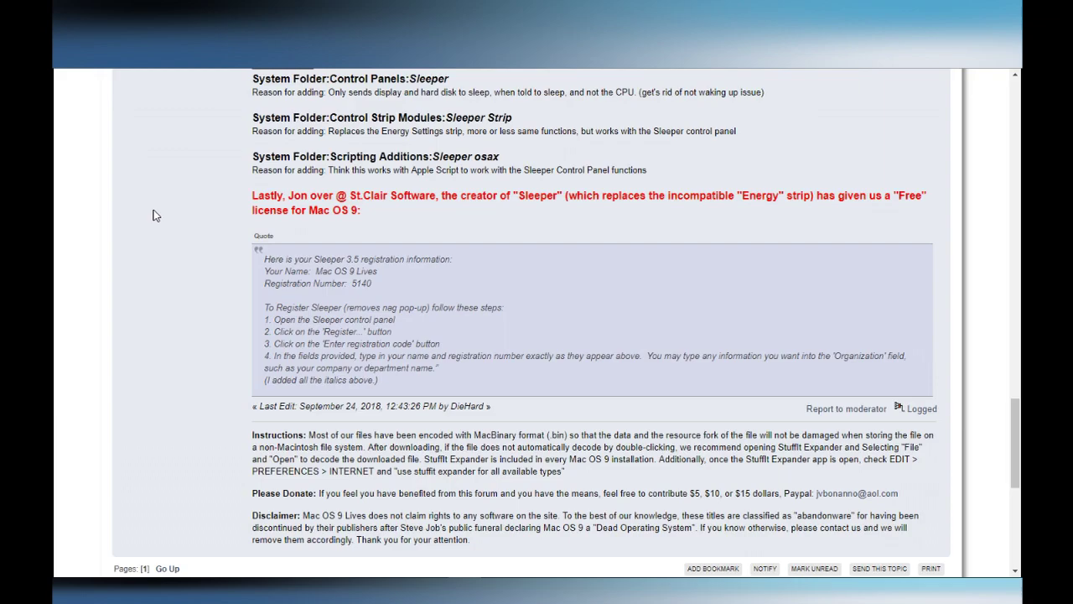
{"action": "scroll", "coordinate": [160, 209], "scroll_direction": "up", "scroll_amount": 17}
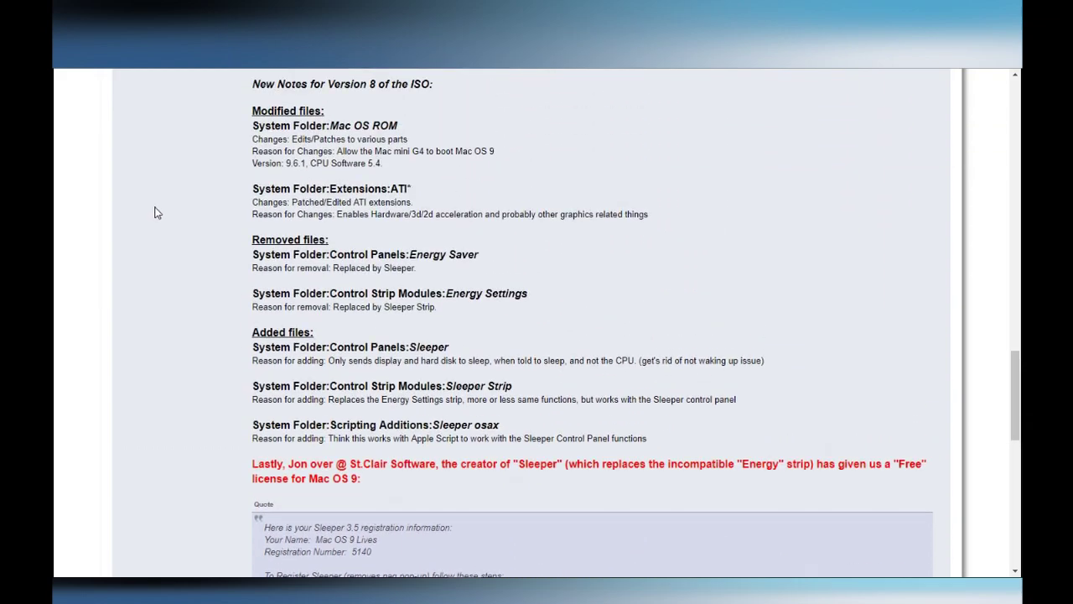
{"action": "scroll", "coordinate": [166, 207], "scroll_direction": "up", "scroll_amount": 8}
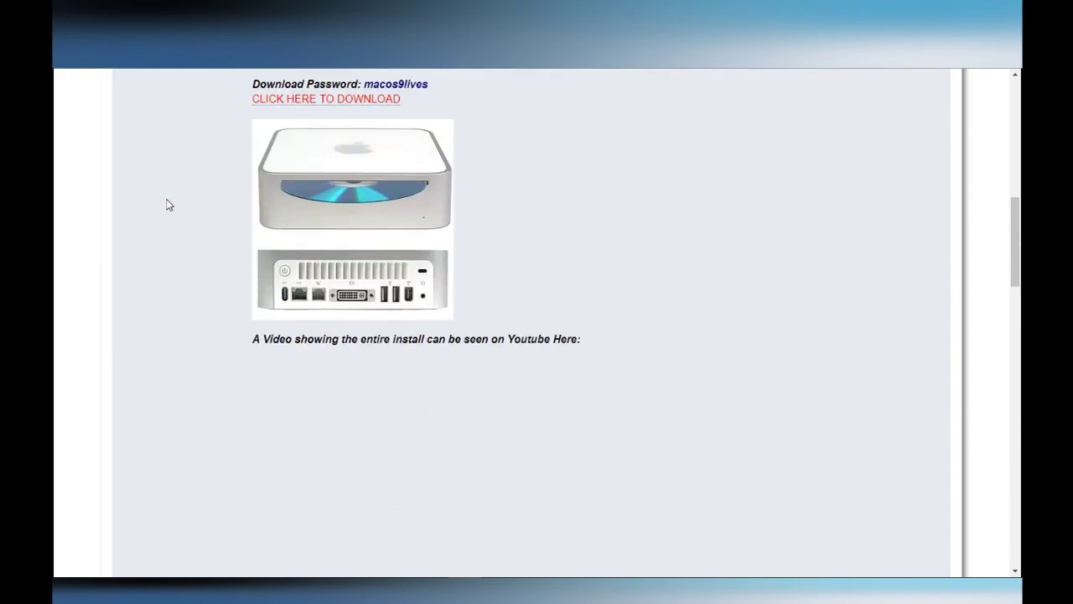
{"action": "scroll", "coordinate": [166, 206], "scroll_direction": "up", "scroll_amount": 1}
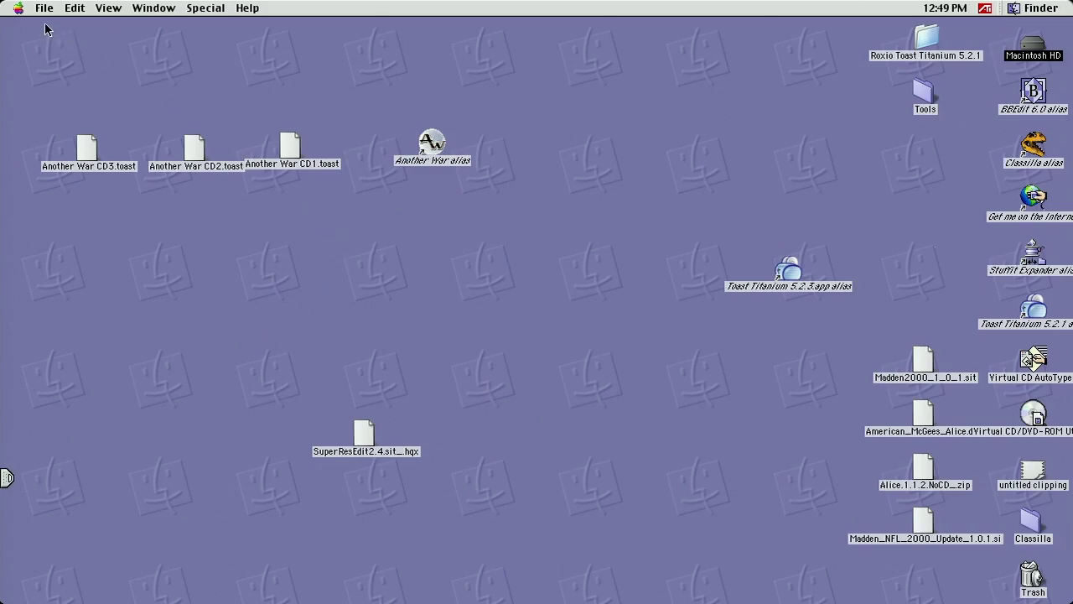
- Check in Apple System Profiler that the Mac runs Mac OS 9.2.2 with ROM 9.6.1, then close it
{"action": "left_click", "coordinate": [18, 10]}
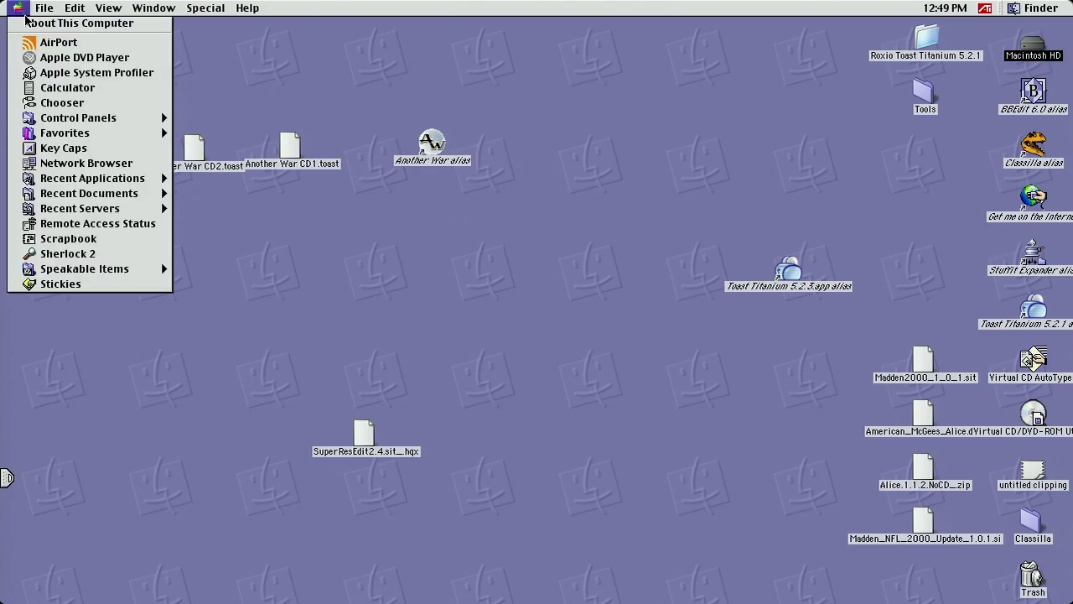
{"action": "left_click", "coordinate": [87, 73]}
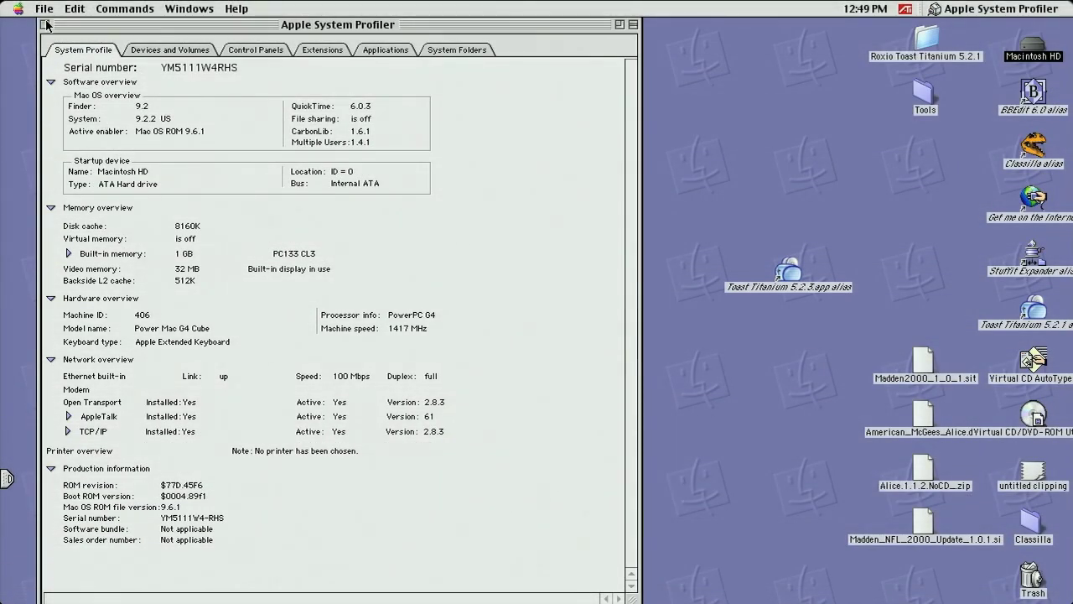
{"action": "left_click", "coordinate": [46, 23]}
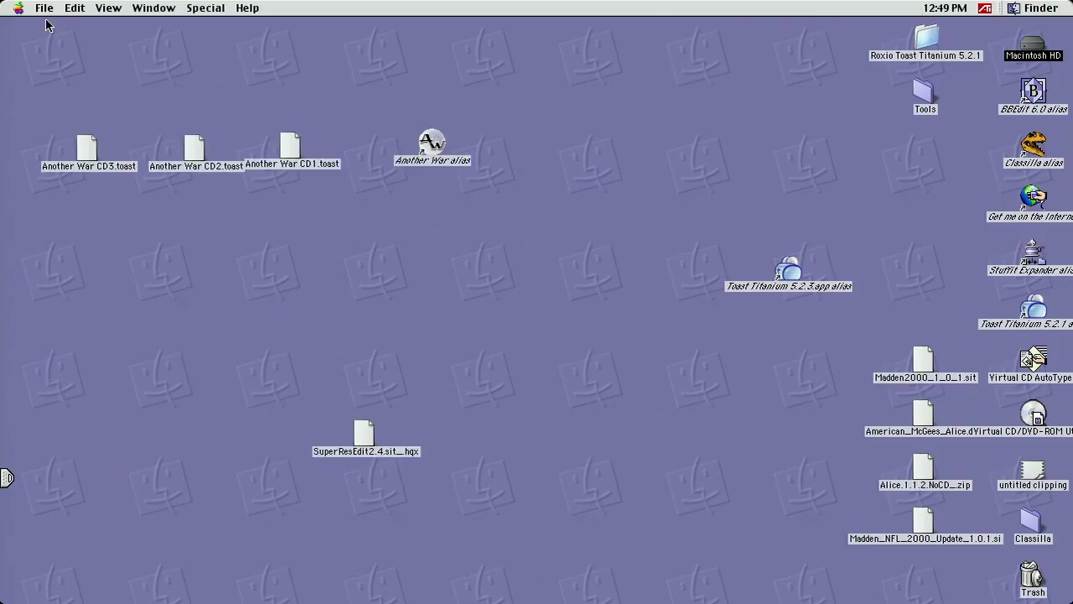
{"action": "left_click", "coordinate": [18, 8]}
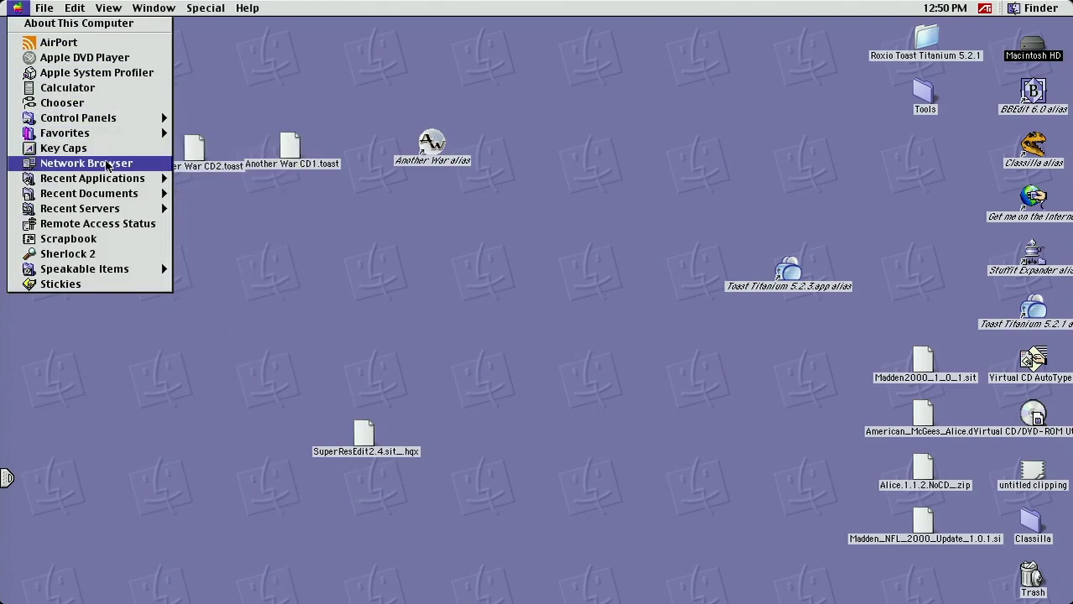
- Log in to the home share on the fedora server from Recent Servers with the account password, then close Network
{"action": "left_click", "coordinate": [102, 163]}
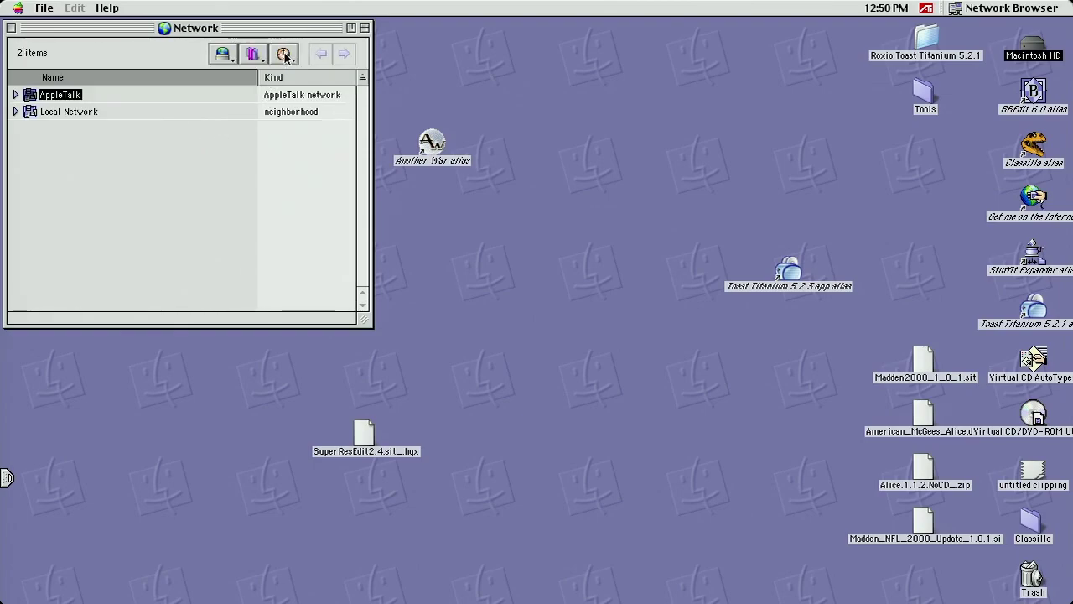
{"action": "left_click", "coordinate": [285, 56]}
{"action": "left_click", "coordinate": [307, 73]}
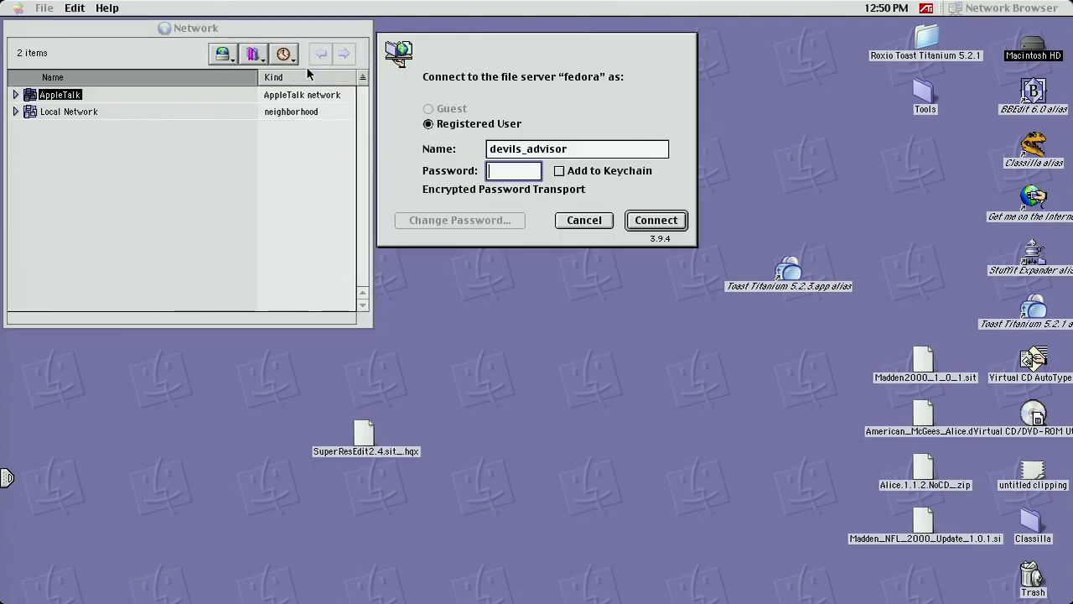
{"action": "type", "text": "**********"}
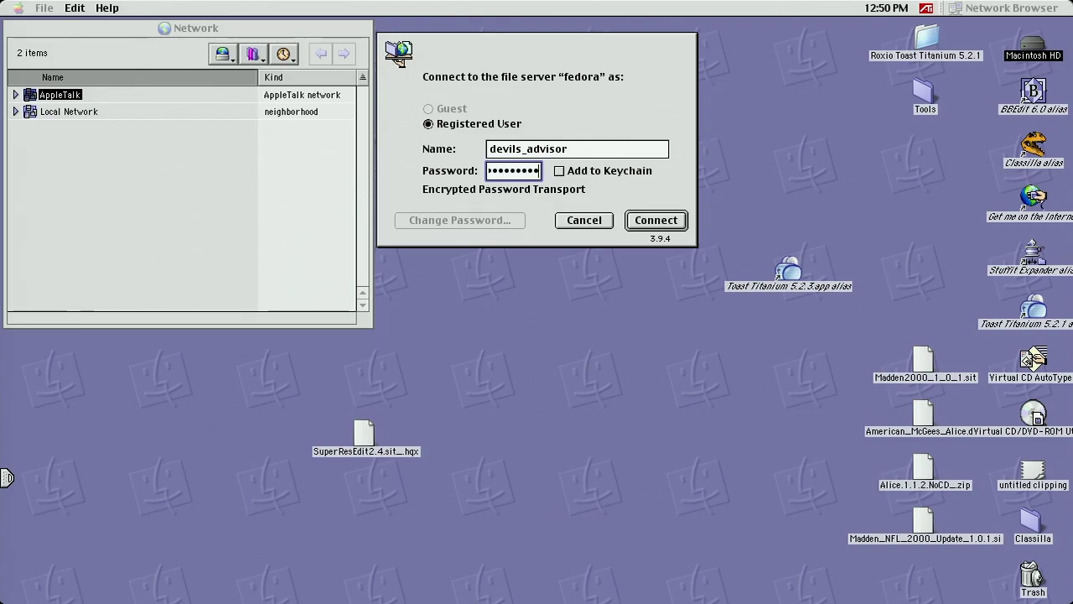
{"action": "key", "text": "Return"}
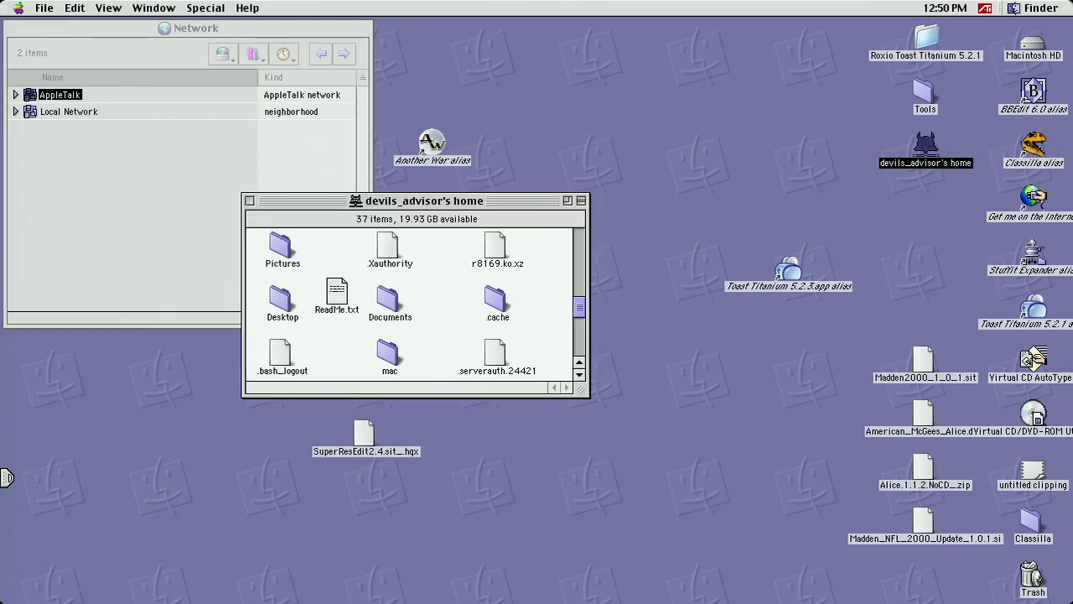
{"action": "left_click", "coordinate": [10, 26]}
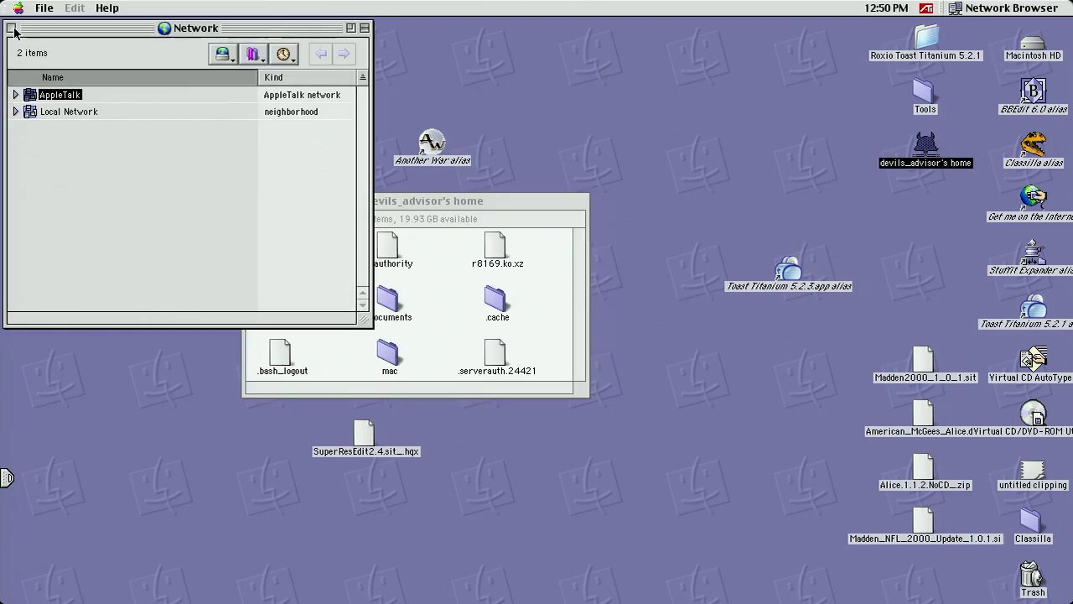
{"action": "left_click", "coordinate": [11, 27]}
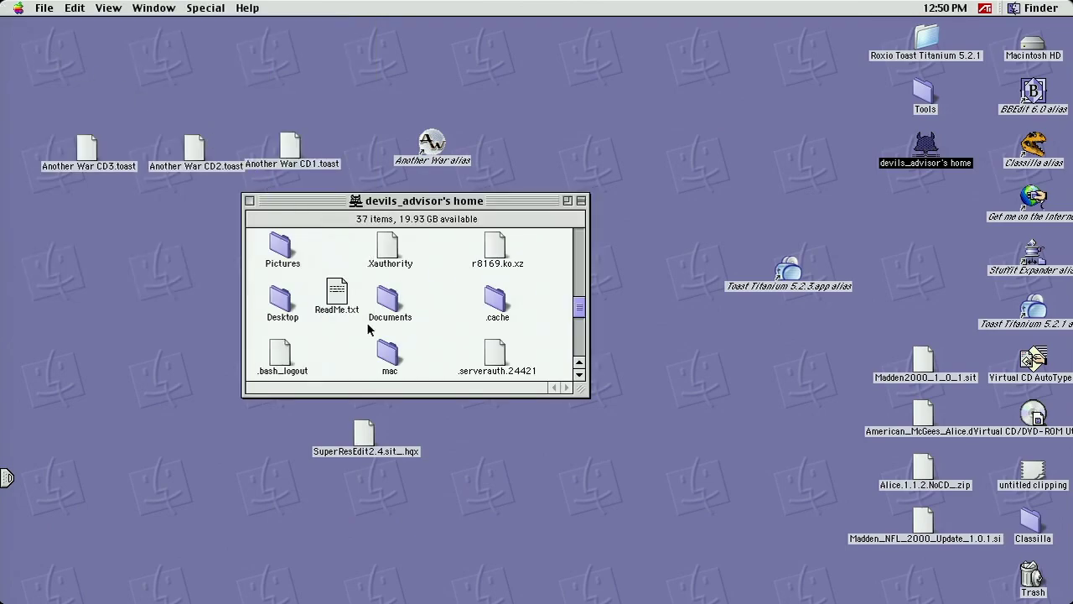
- Open the mac folder, copy Update to V8.img.sit onto the desktop, and close both server windows
{"action": "left_click", "coordinate": [389, 352]}
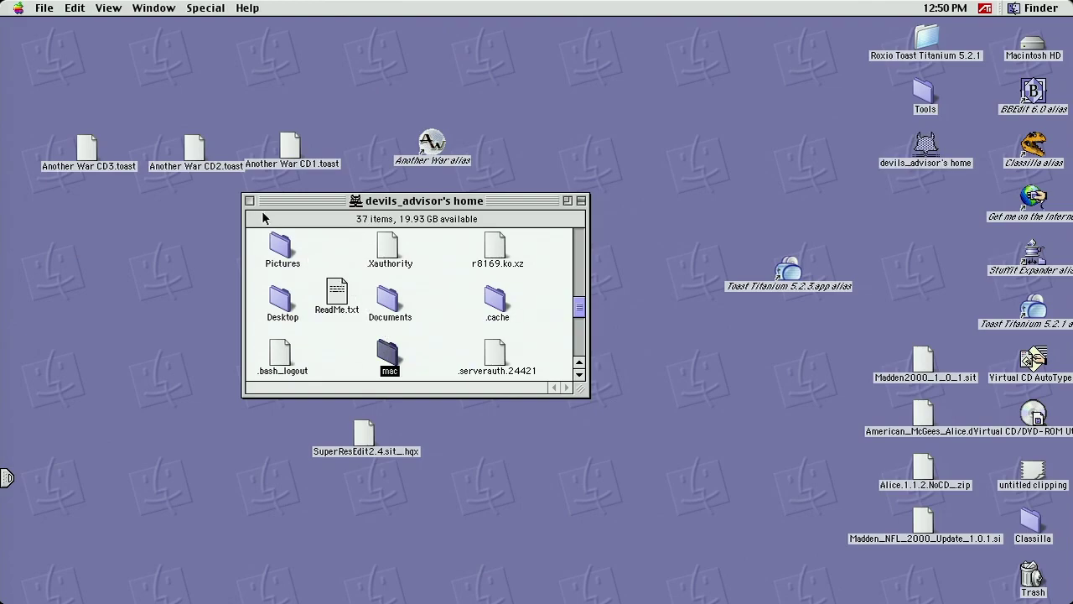
{"action": "double_click", "coordinate": [389, 352]}
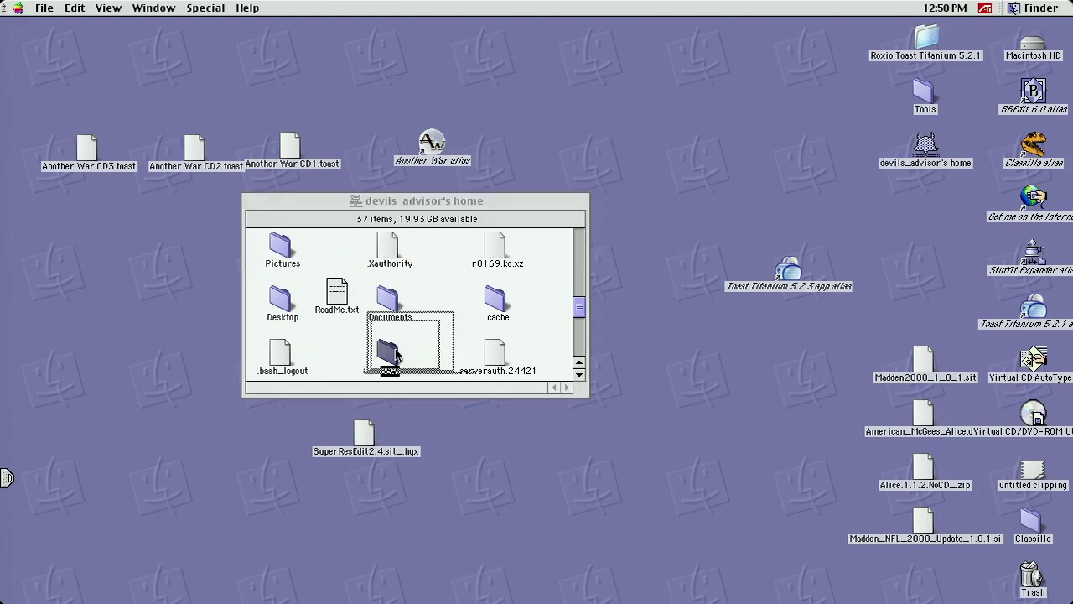
{"action": "left_click", "coordinate": [249, 203]}
{"action": "left_click", "coordinate": [249, 201]}
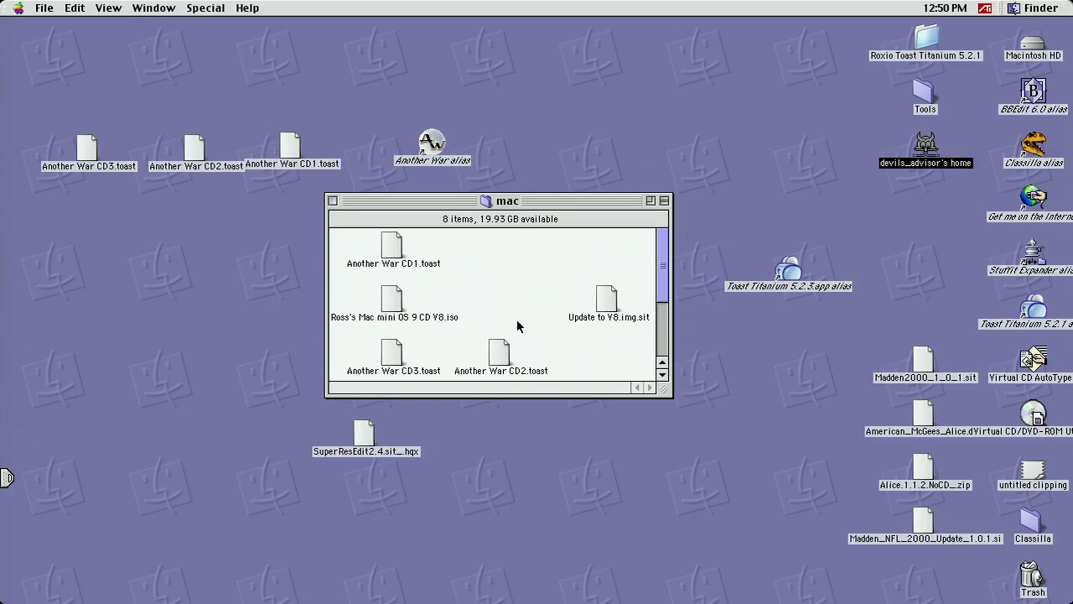
{"action": "left_click_drag", "start_coordinate": [604, 302], "coordinate": [651, 106]}
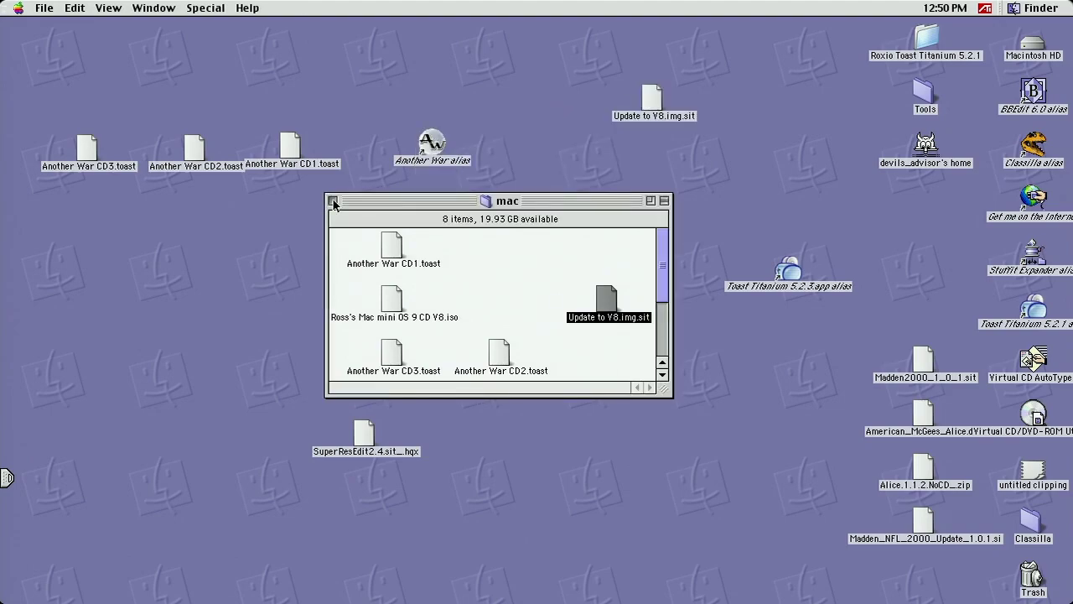
{"action": "left_click", "coordinate": [332, 201]}
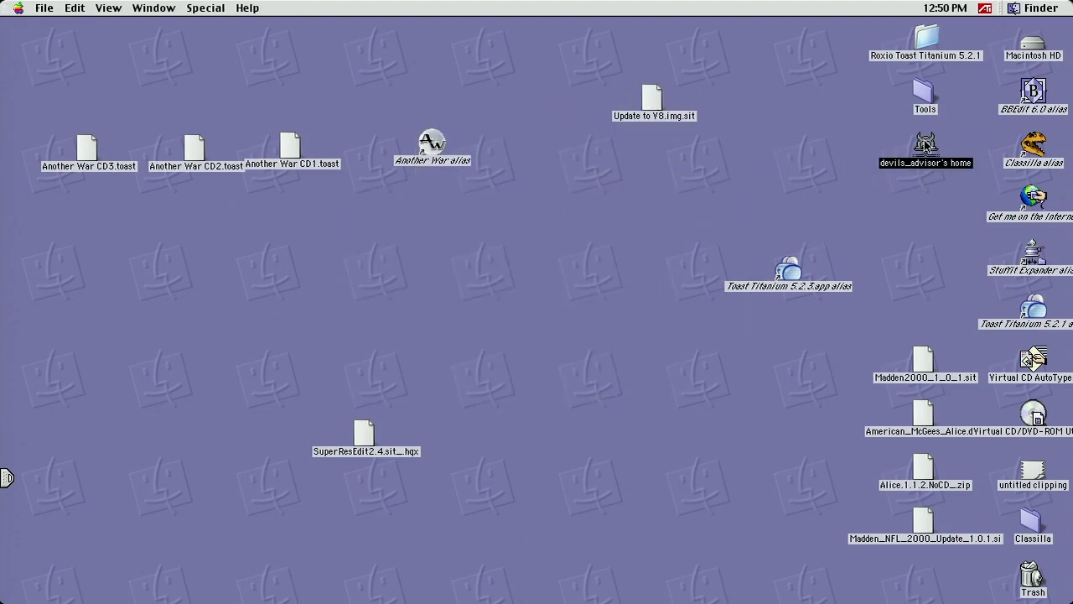
- Move the home folder icon aside and unstuff Update to V8.img.sit with StuffIt Expander, then mount the image
{"action": "left_click", "coordinate": [205, 7]}
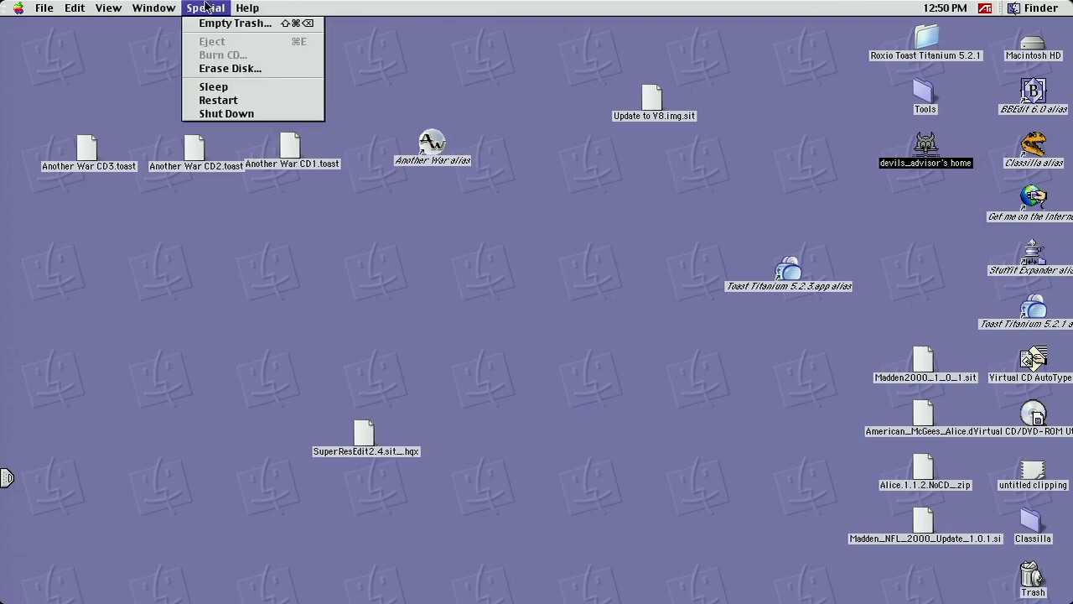
{"action": "left_click", "coordinate": [205, 8]}
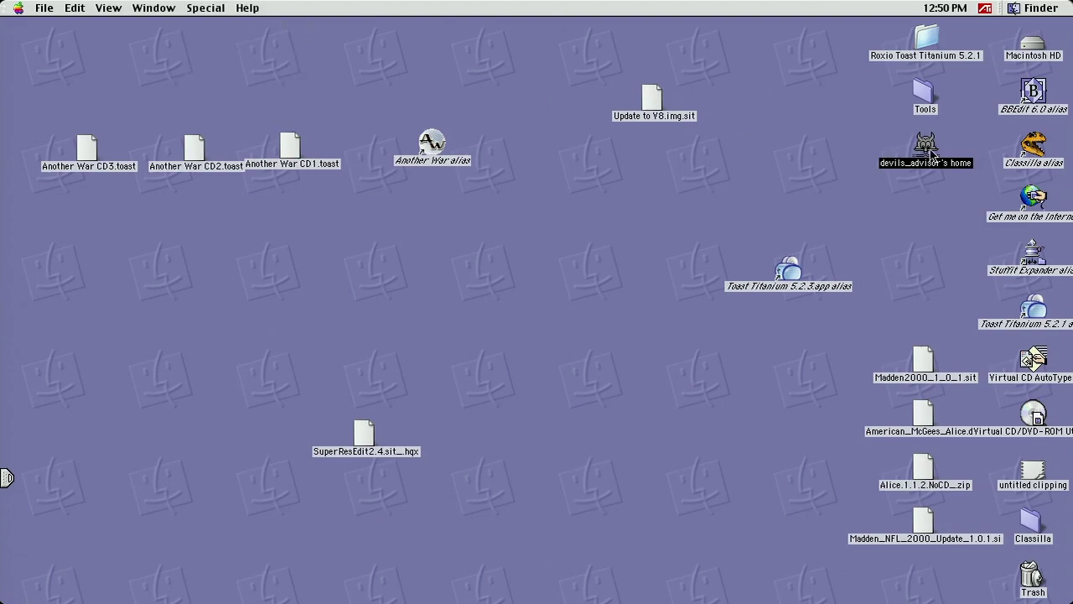
{"action": "left_click_drag", "start_coordinate": [929, 150], "coordinate": [1026, 579]}
{"action": "double_click", "coordinate": [653, 99]}
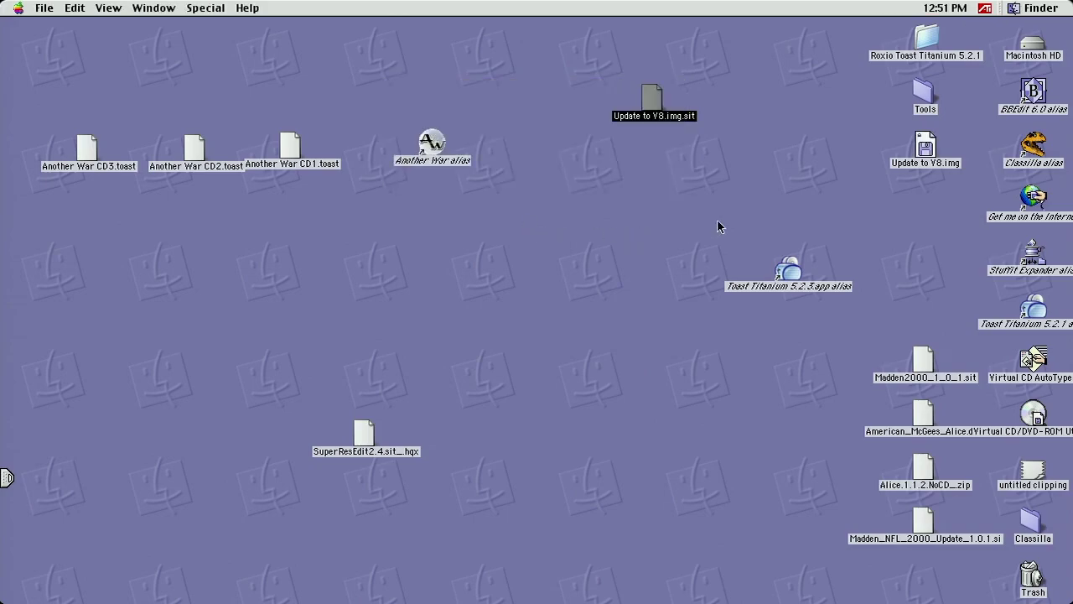
{"action": "double_click", "coordinate": [926, 151]}
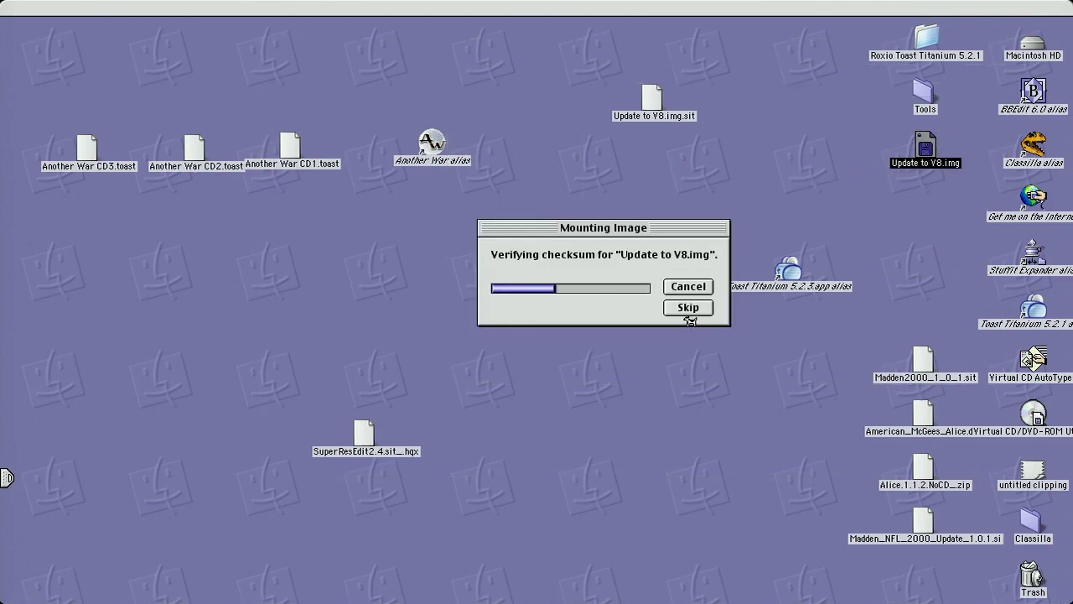
- Skip the checksum verification and open the READ ME on the mounted Updater Items disk
{"action": "left_click", "coordinate": [688, 309]}
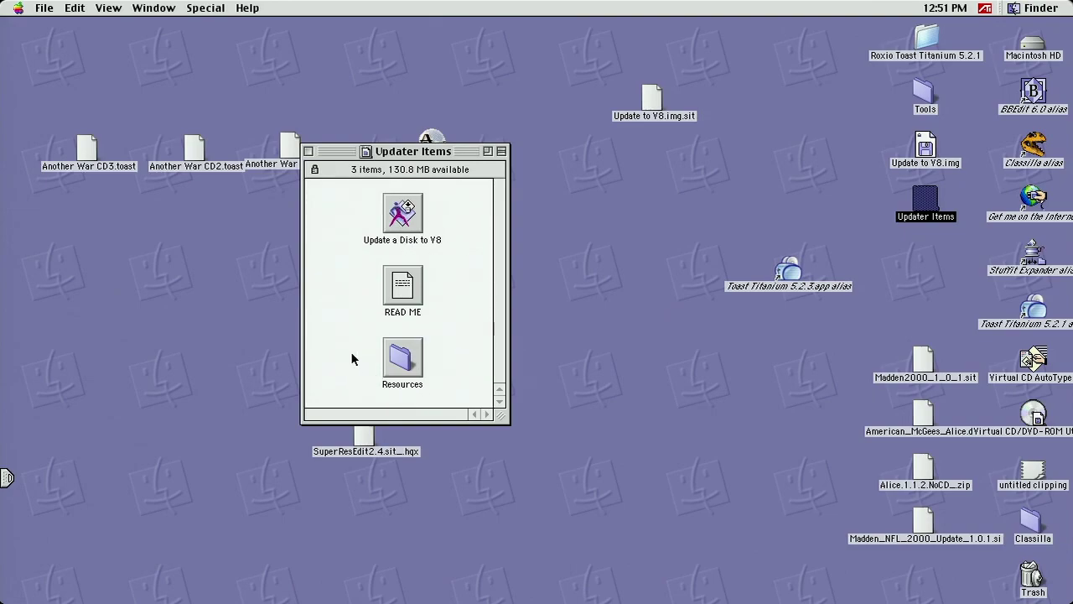
{"action": "double_click", "coordinate": [403, 287]}
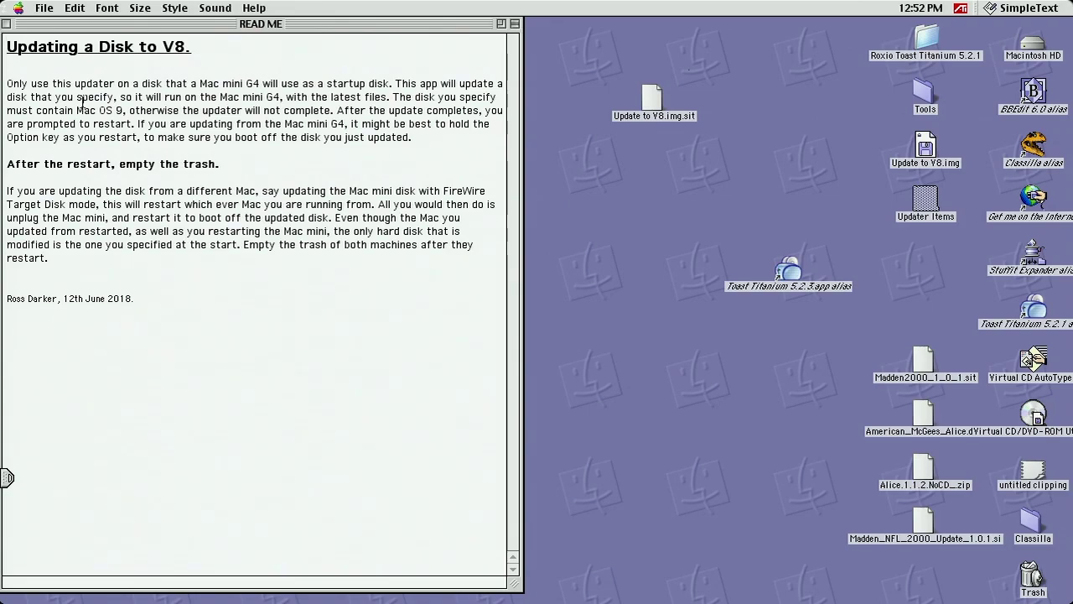
- Quit SimpleText and run Update a Disk to V8, entering Macintosh HD as the disk to update
{"action": "left_click", "coordinate": [49, 11]}
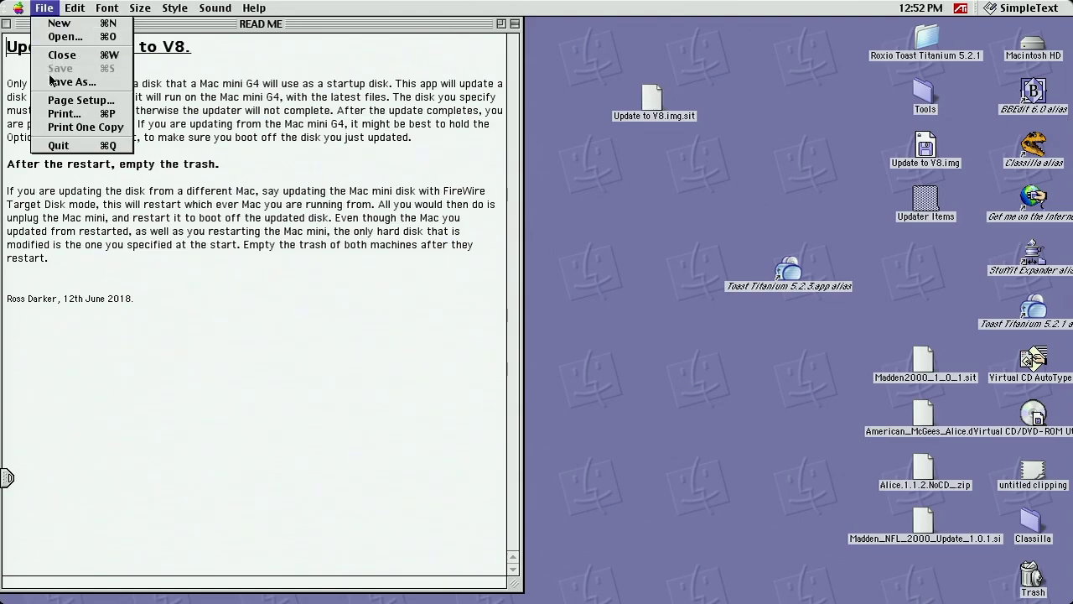
{"action": "left_click", "coordinate": [74, 146]}
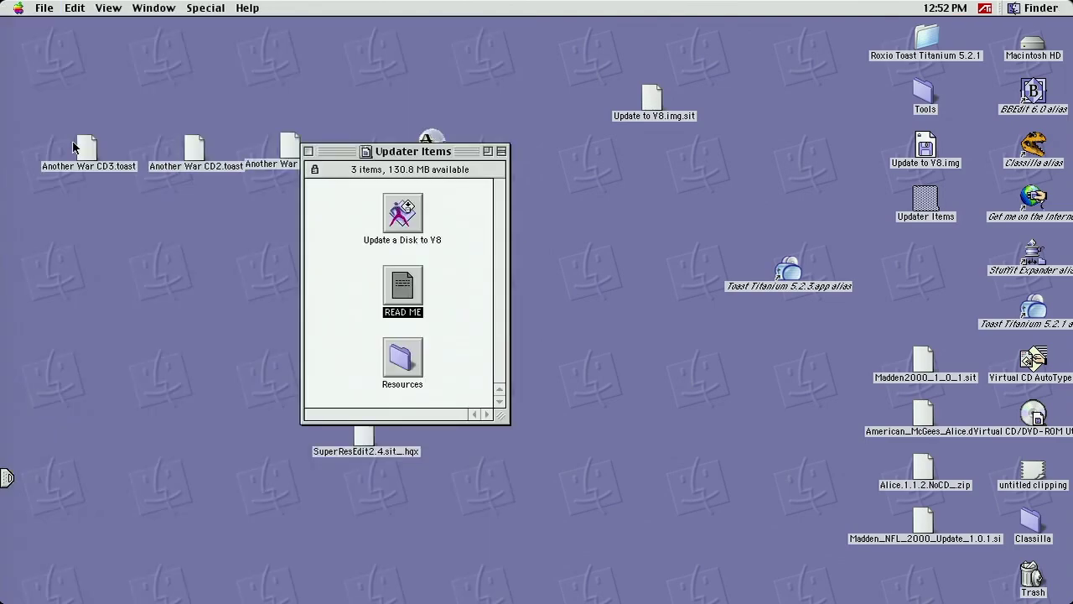
{"action": "double_click", "coordinate": [407, 208]}
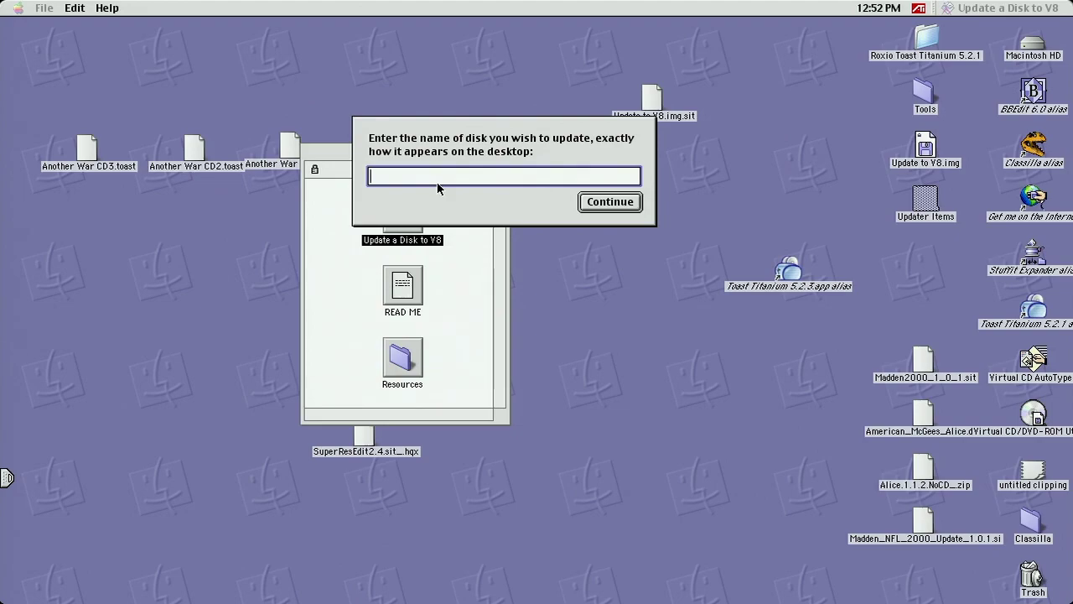
{"action": "type", "text": "Macintosh HD"}
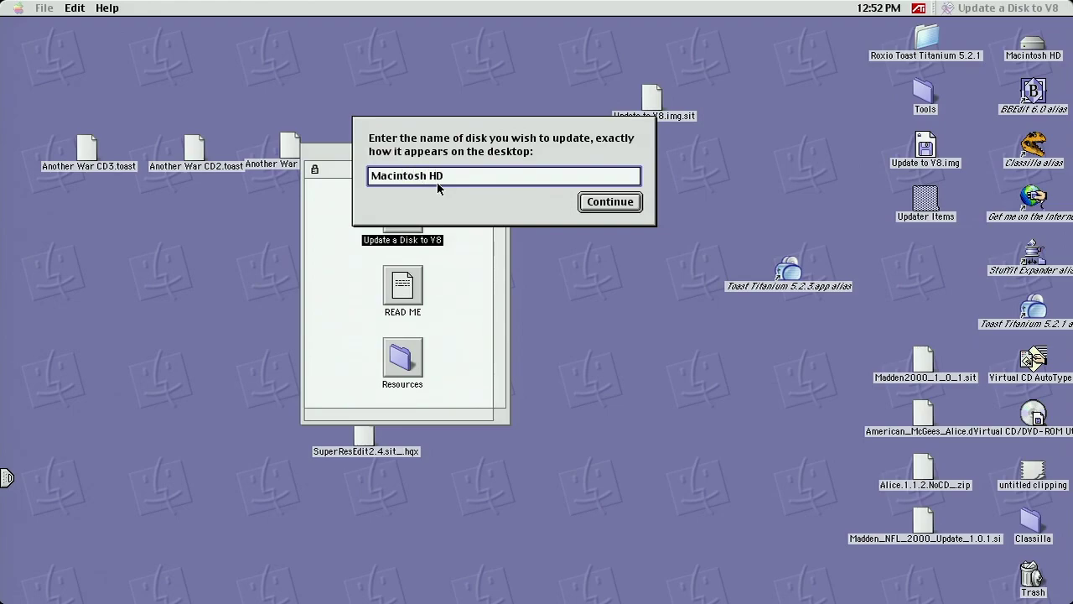
{"action": "left_click", "coordinate": [607, 202]}
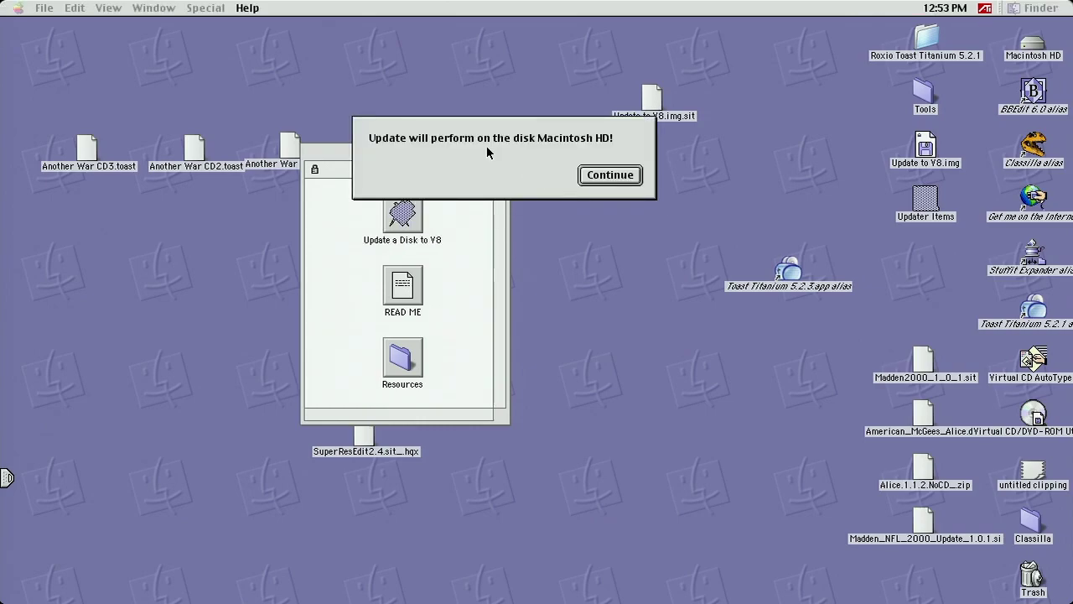
- Confirm updating Macintosh HD to V8 and restart the Mac once it succeeds
{"action": "left_click", "coordinate": [612, 176]}
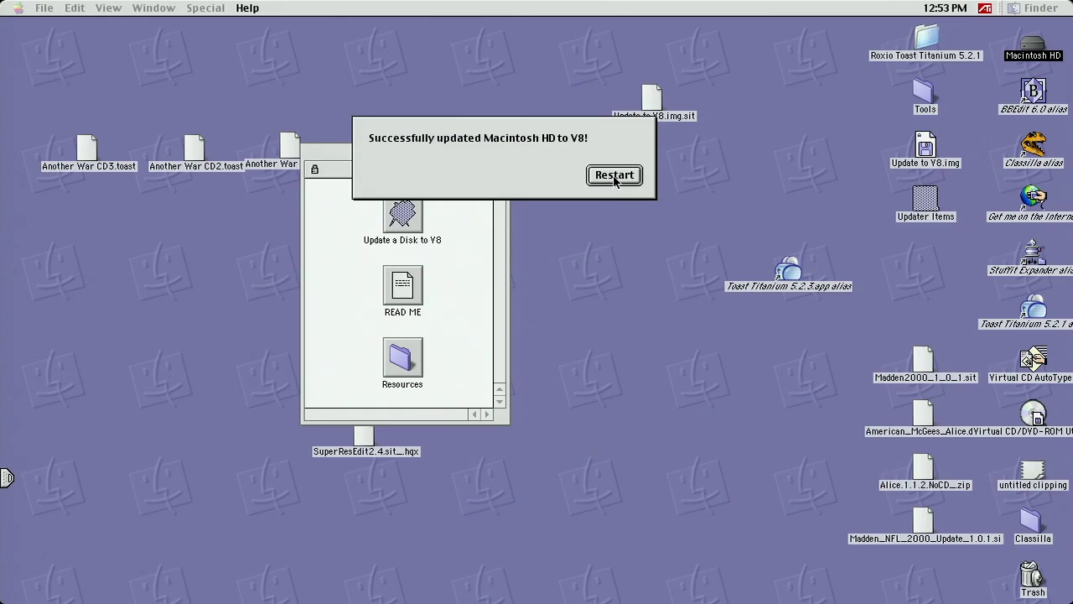
{"action": "left_click", "coordinate": [613, 176]}
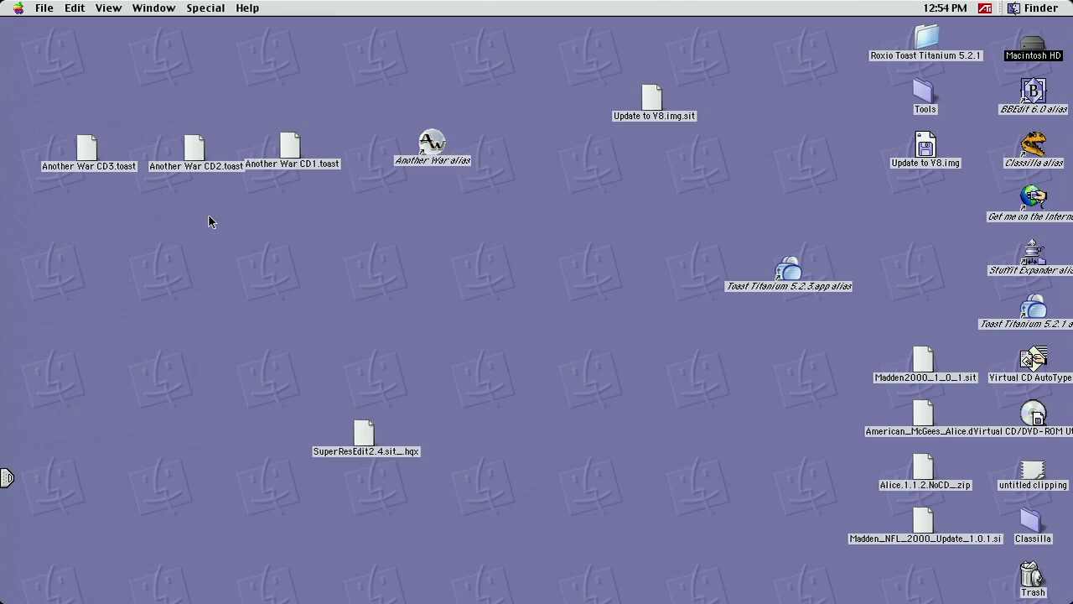
- Deselect the Macintosh HD icon on the restarted desktop
{"action": "left_click", "coordinate": [209, 216]}
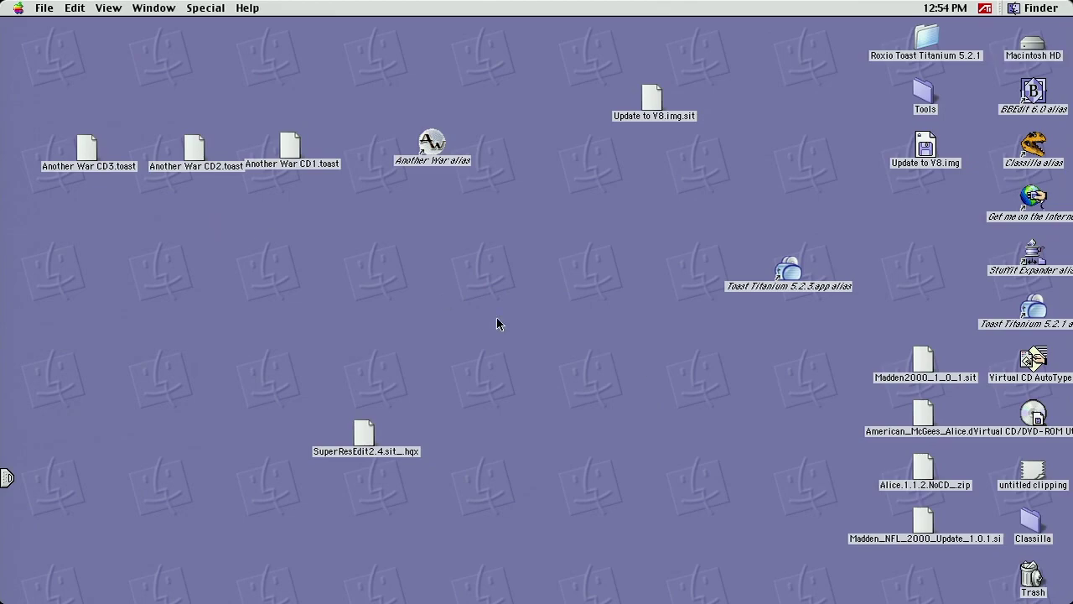
- Open the Trash and scroll through its items, including the ATI extensions, Mac OS ROM and Drive Setup
{"action": "double_click", "coordinate": [1028, 570]}
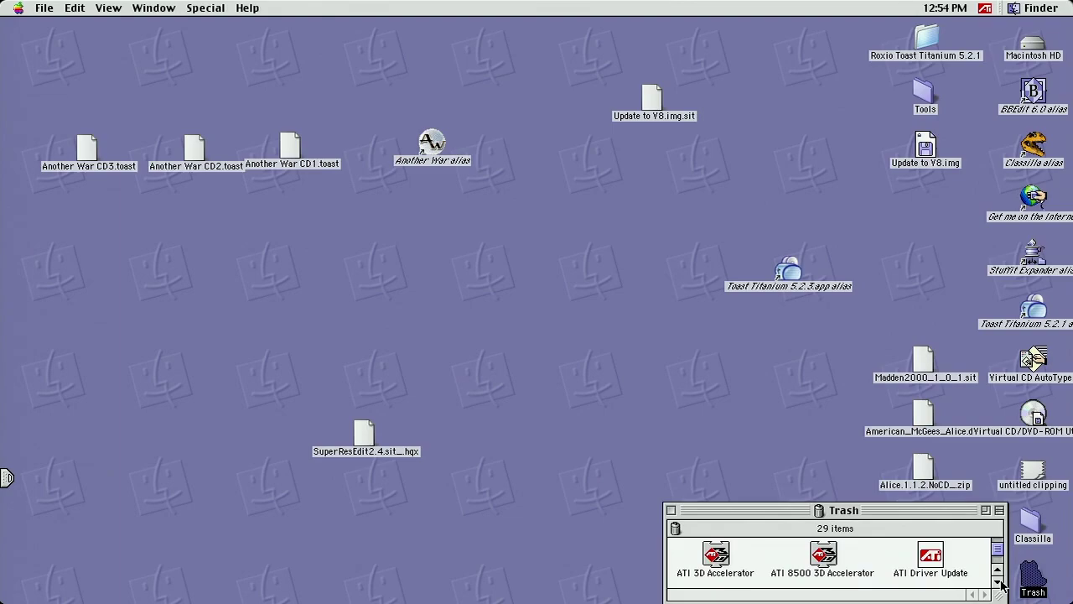
{"action": "left_click", "coordinate": [998, 581]}
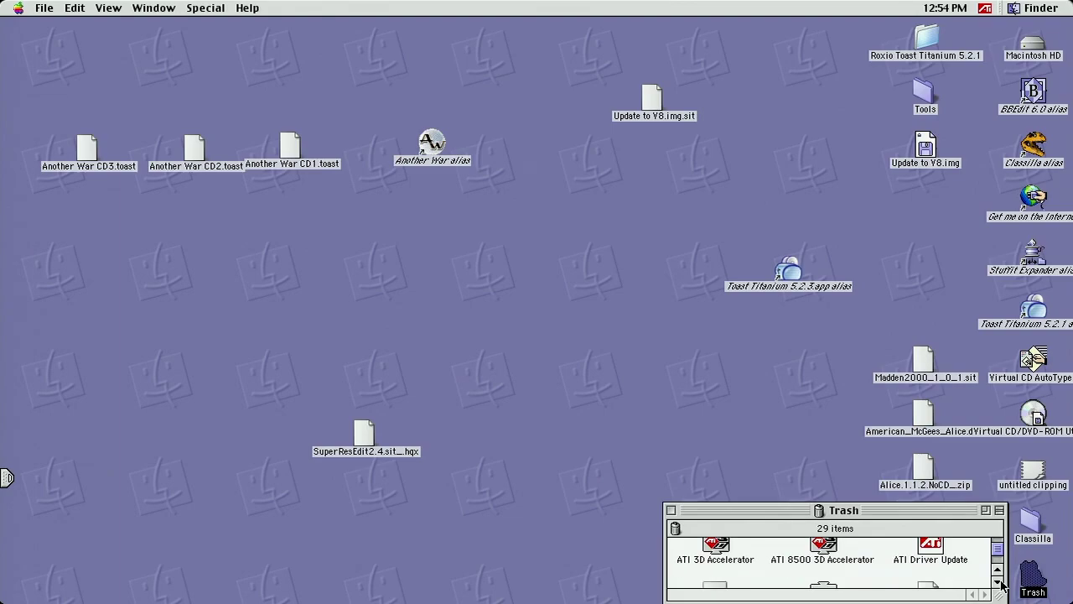
{"action": "left_click", "coordinate": [998, 581]}
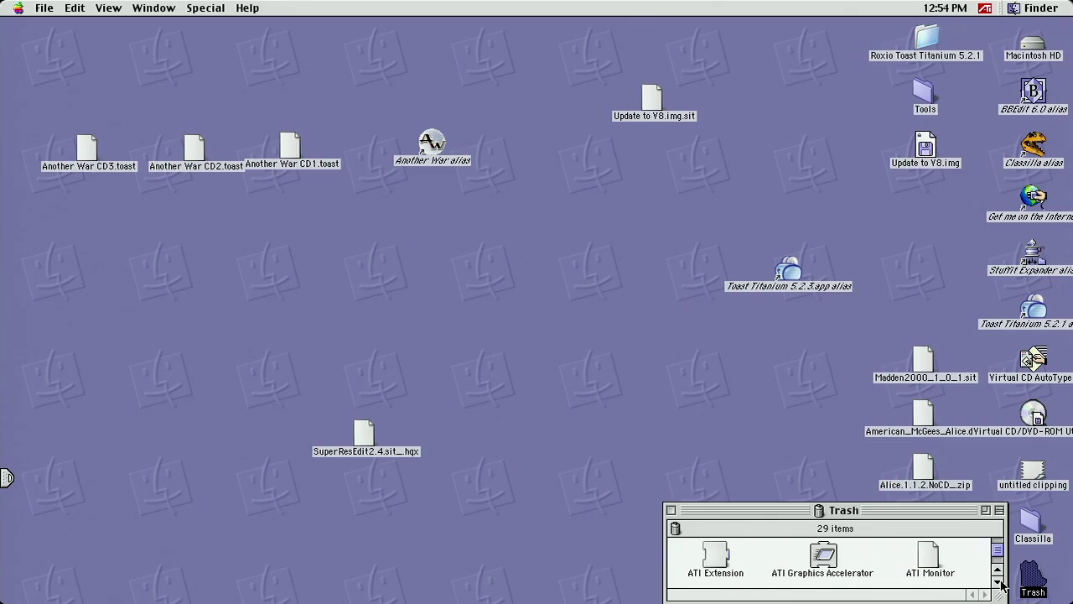
{"action": "left_click", "coordinate": [998, 582]}
{"action": "left_click", "coordinate": [998, 582]}
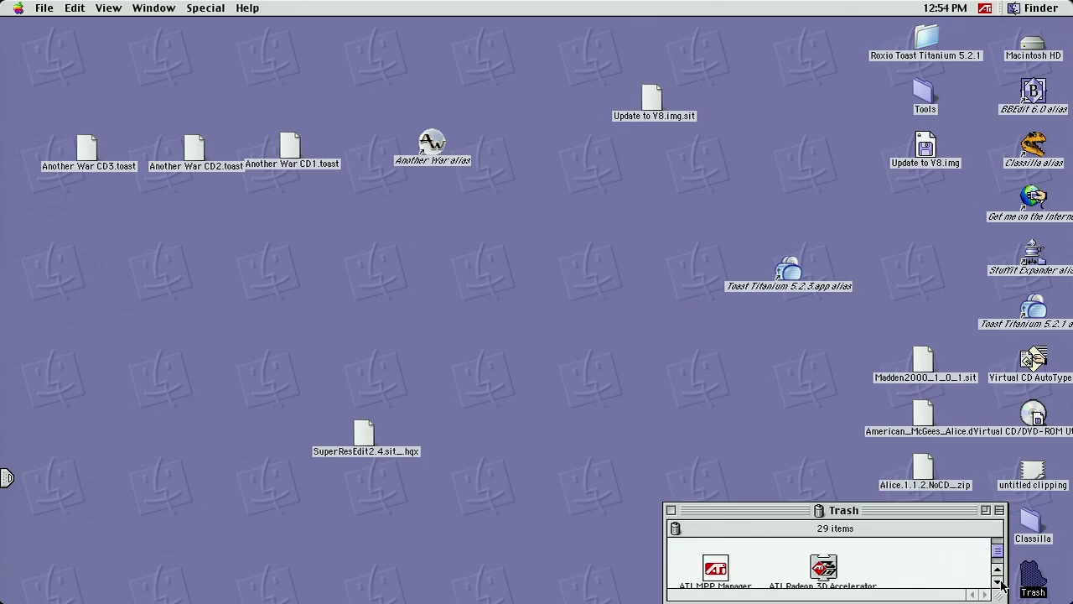
{"action": "left_click", "coordinate": [999, 581]}
{"action": "left_click", "coordinate": [999, 582]}
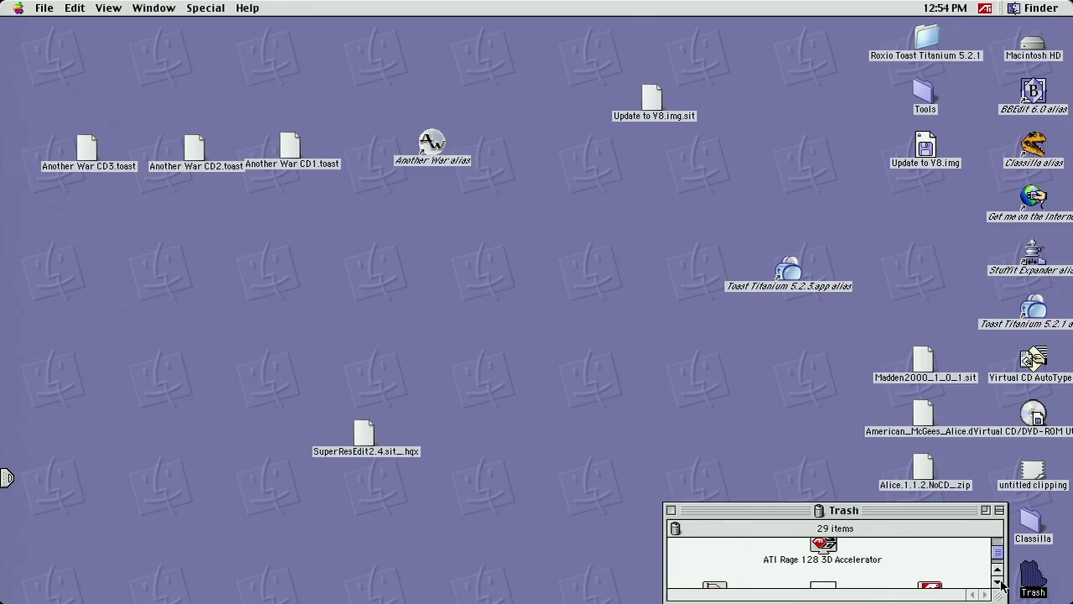
{"action": "left_click", "coordinate": [998, 582]}
{"action": "left_click", "coordinate": [998, 582]}
{"action": "left_click", "coordinate": [998, 582]}
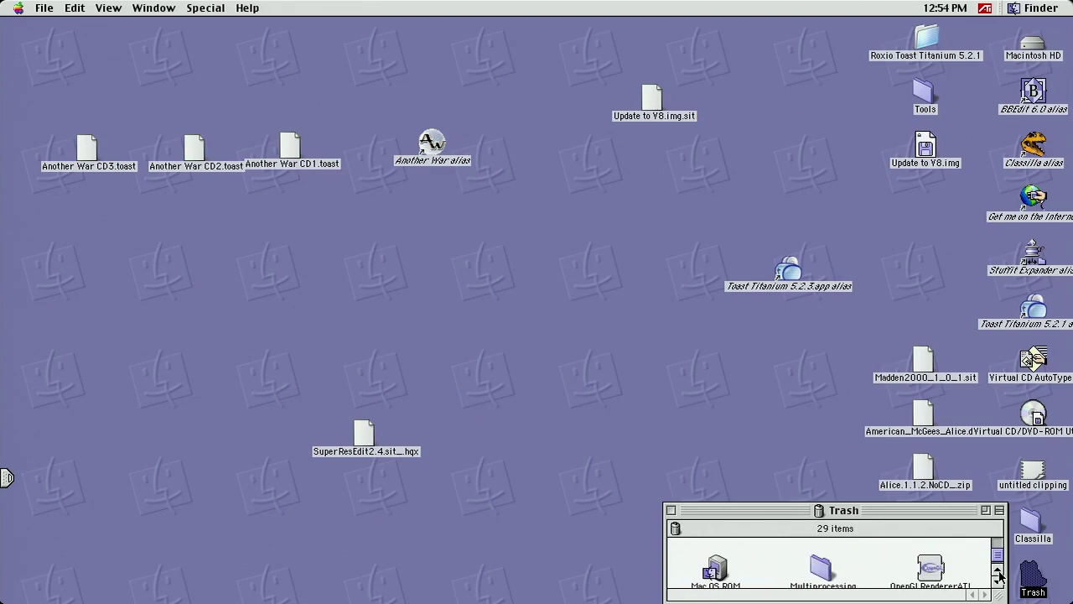
{"action": "left_click", "coordinate": [998, 572]}
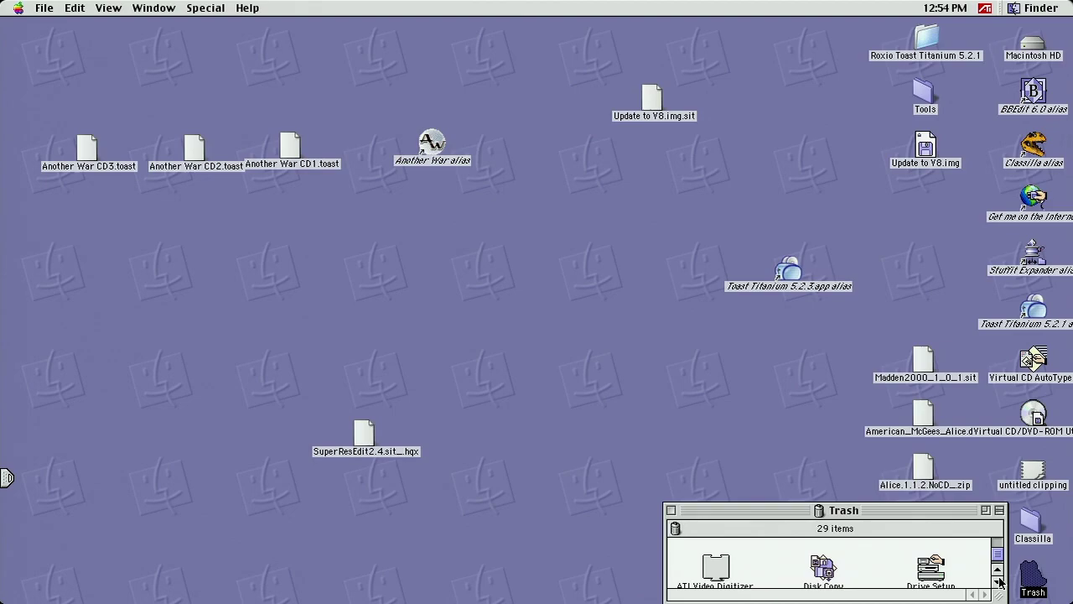
{"action": "left_click", "coordinate": [998, 582]}
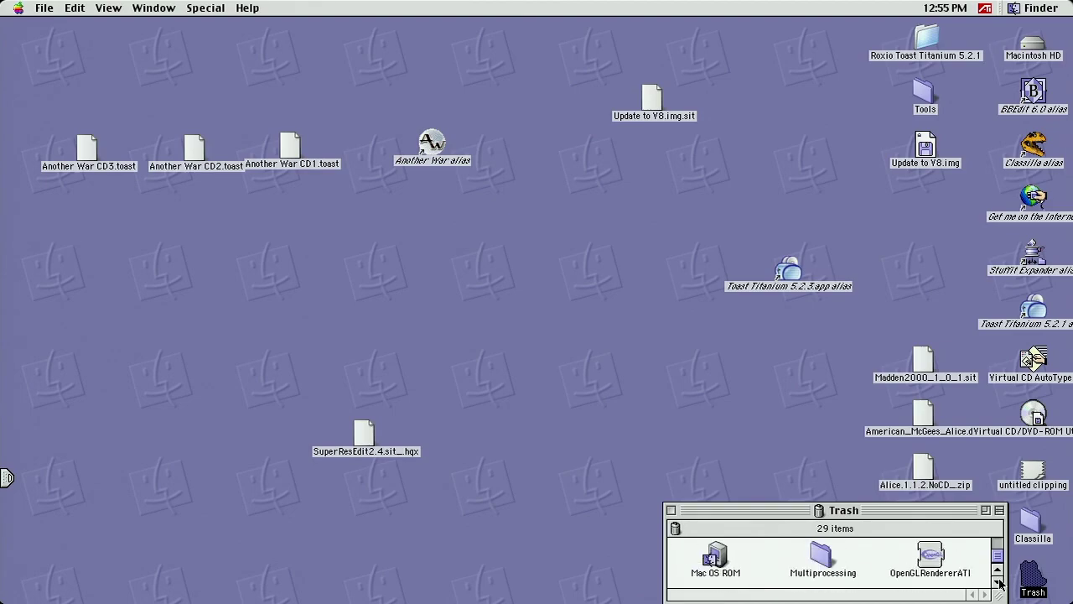
{"action": "left_click", "coordinate": [999, 582]}
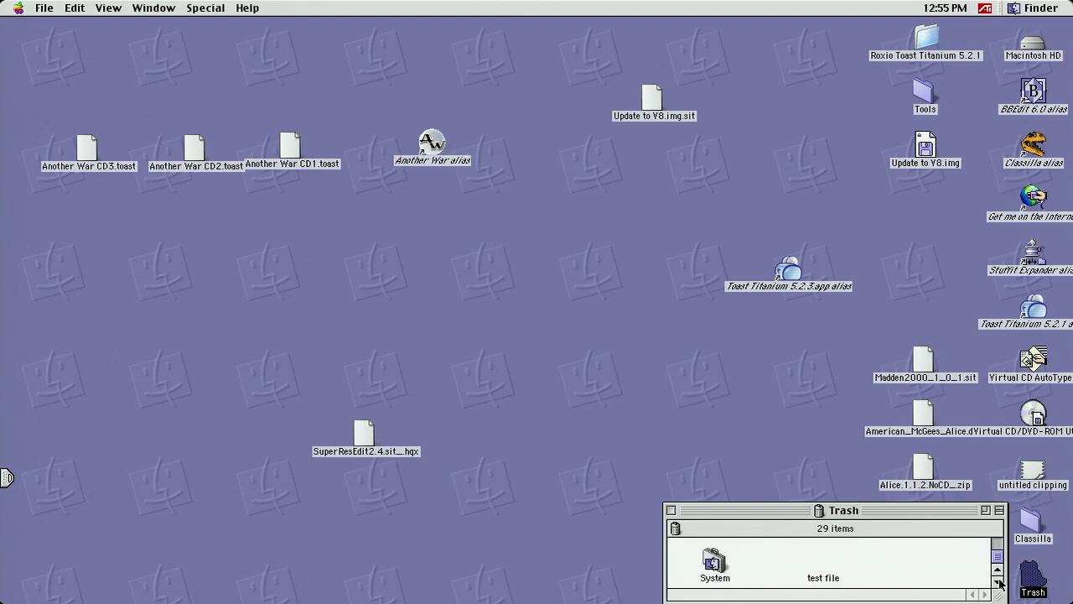
- Close the Trash window and empty the Trash, confirming deletion of the 31 items
{"action": "left_click", "coordinate": [672, 510]}
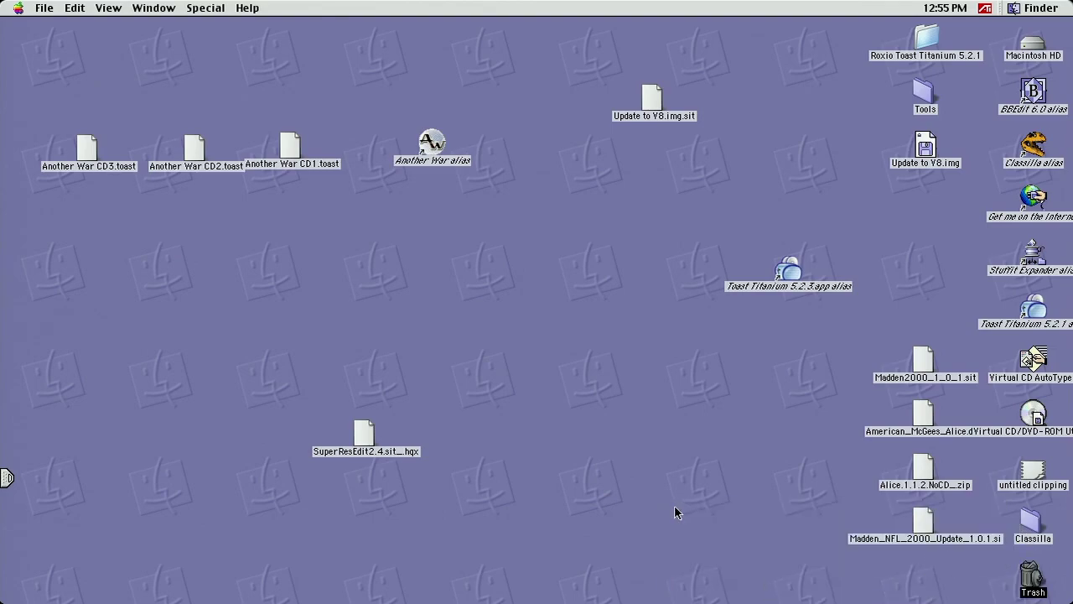
{"action": "left_click", "coordinate": [217, 6]}
{"action": "left_click", "coordinate": [225, 24]}
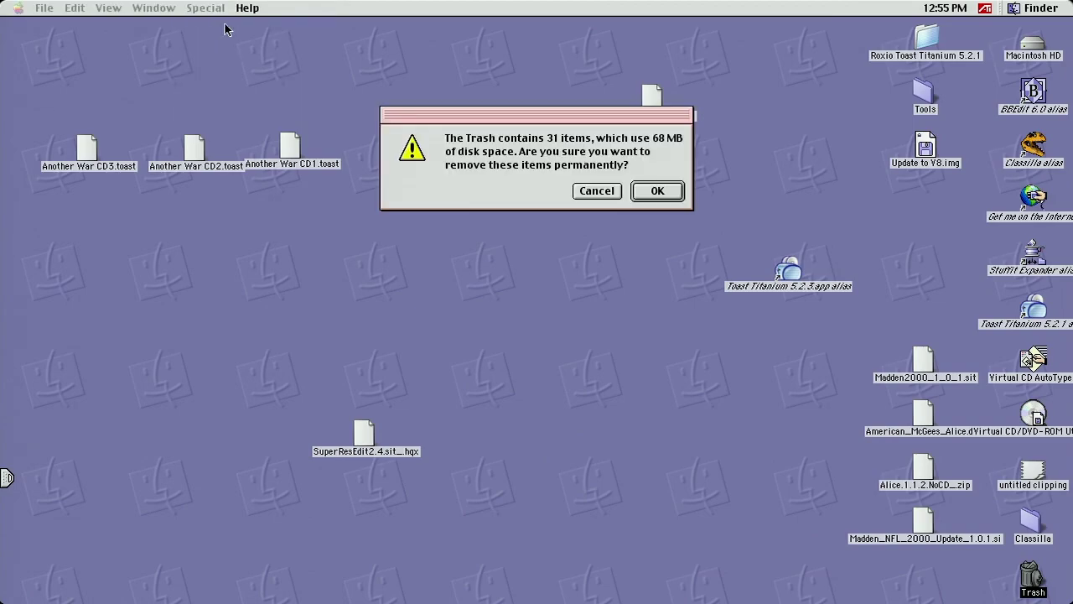
{"action": "left_click", "coordinate": [658, 192]}
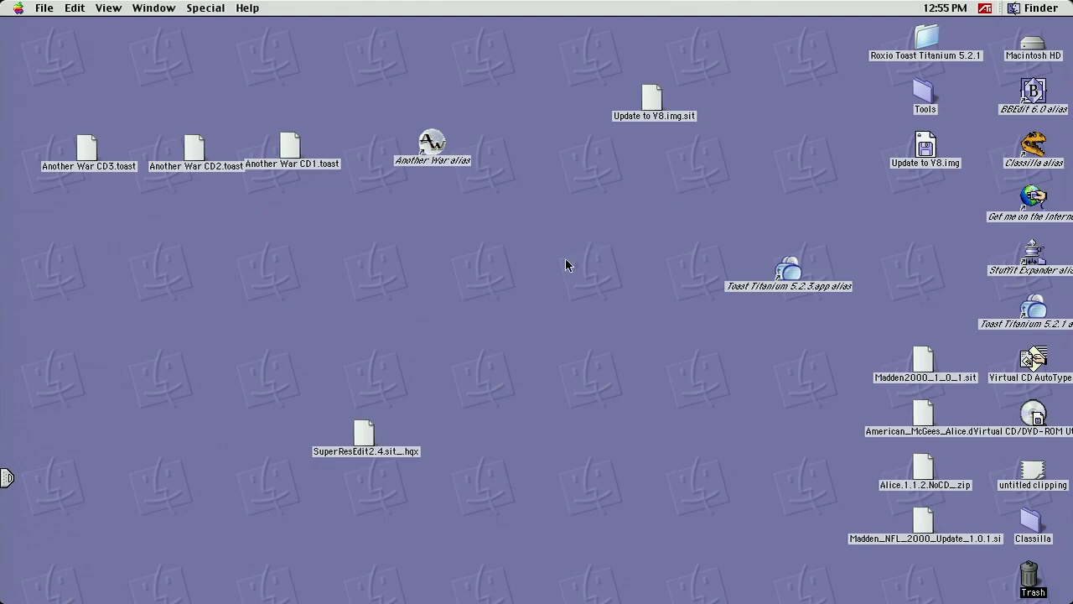
{"action": "left_click", "coordinate": [19, 8]}
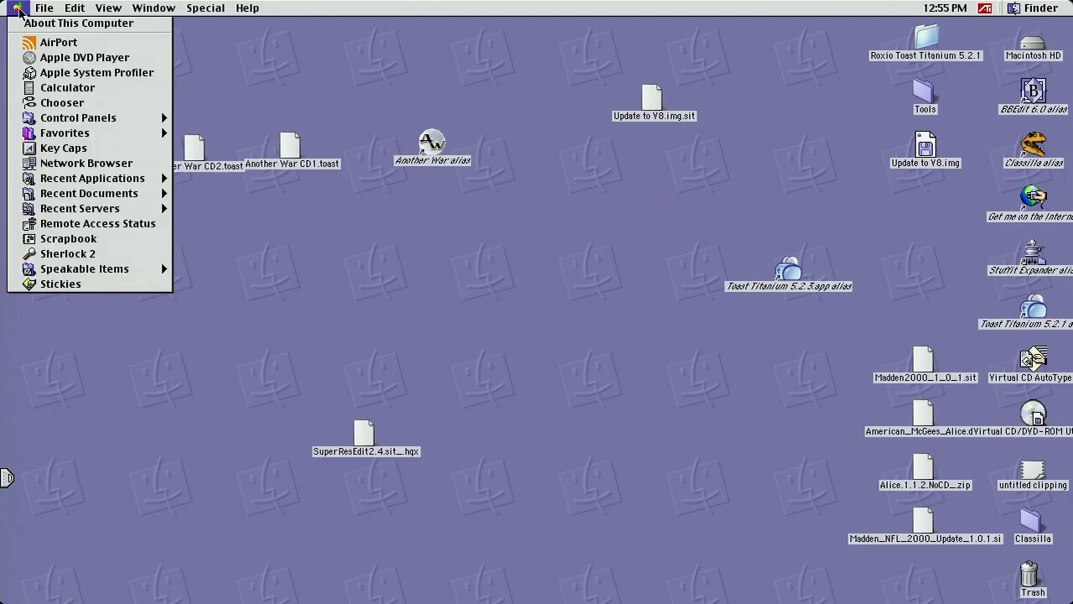
{"action": "left_click", "coordinate": [88, 73]}
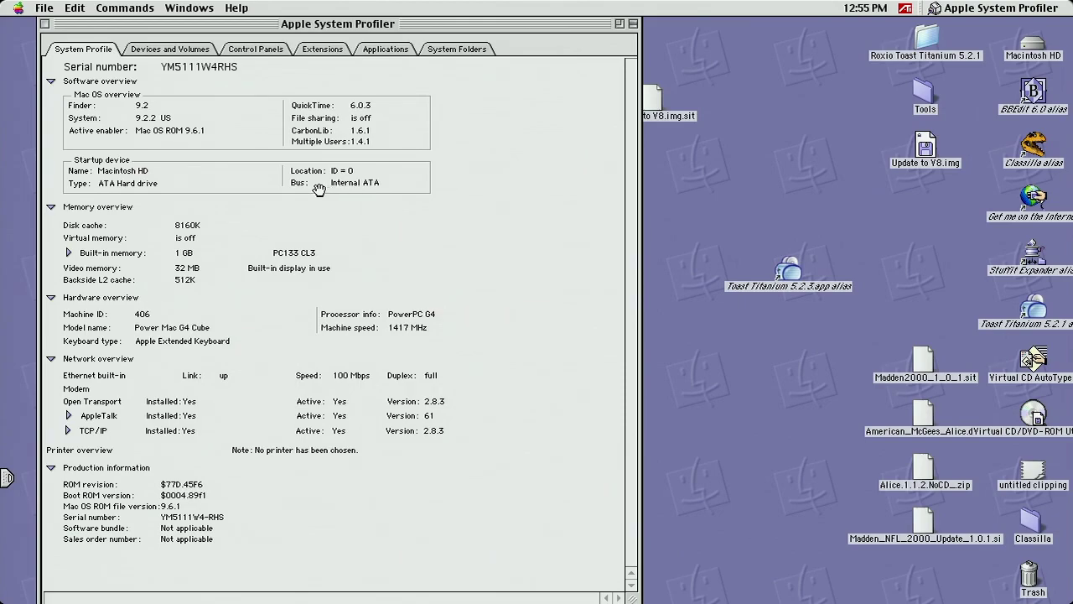
{"action": "left_click", "coordinate": [44, 10]}
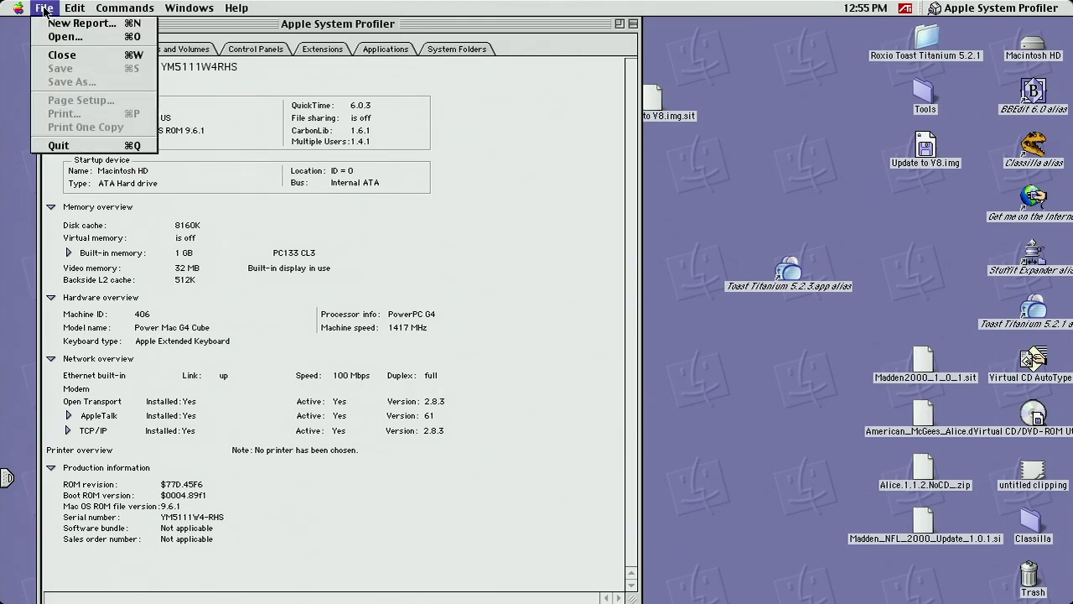
{"action": "left_click", "coordinate": [80, 147]}
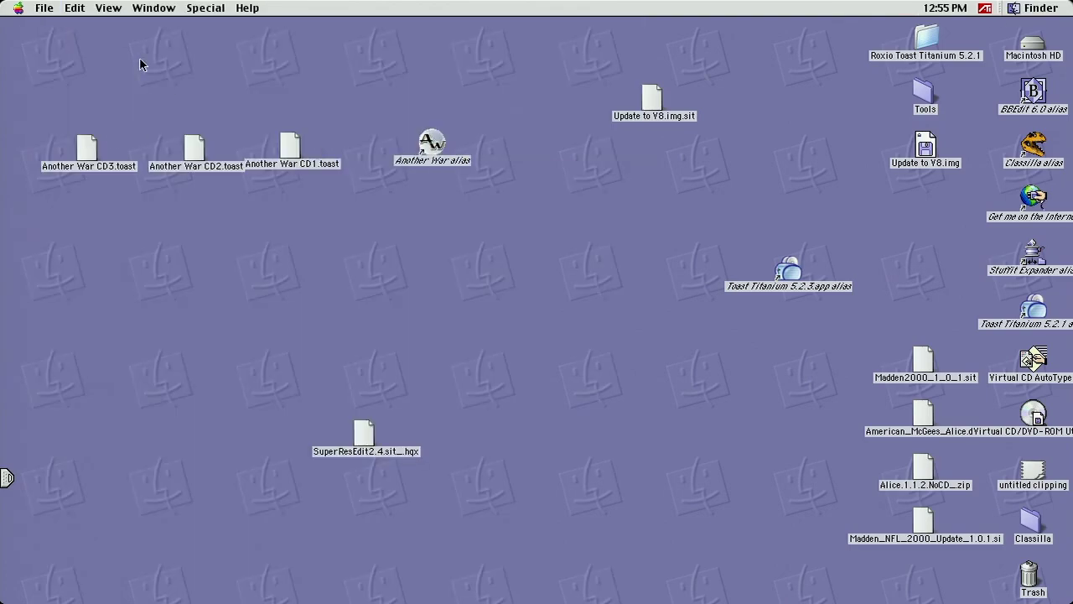
- Go through Macintosh HD > Applications (Mac OS 9) > Utilities > Drive Setup ƒ and launch Drive Setup
{"action": "double_click", "coordinate": [1032, 44]}
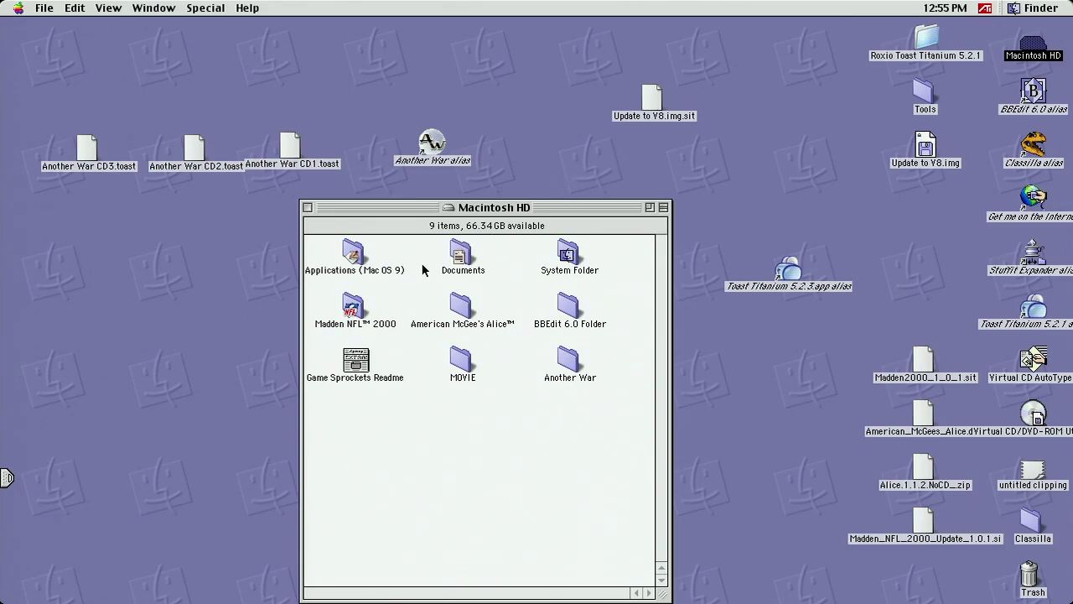
{"action": "double_click", "coordinate": [349, 250]}
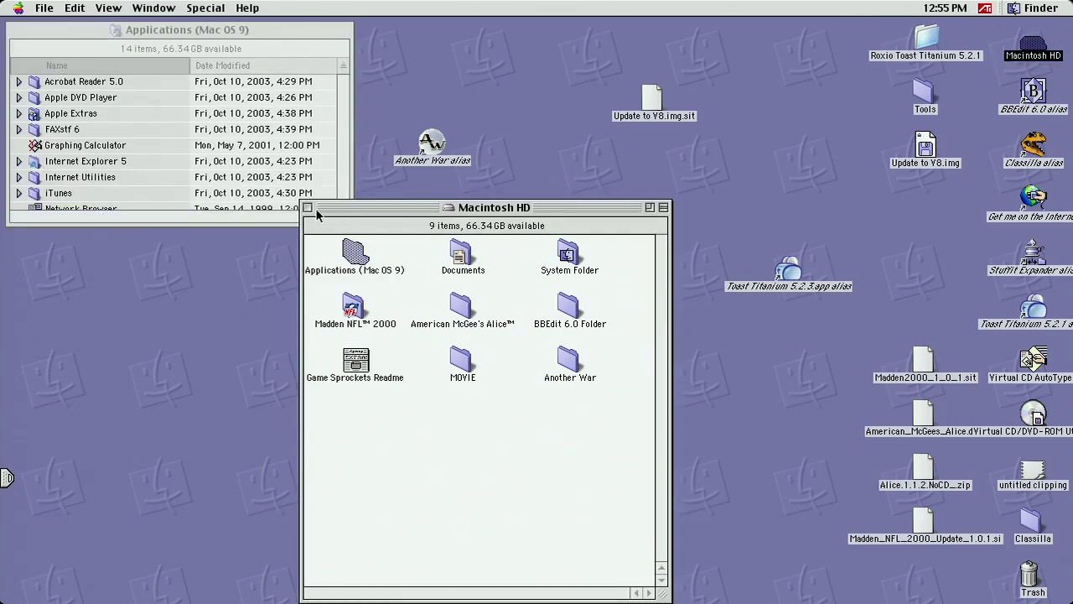
{"action": "left_click", "coordinate": [307, 208]}
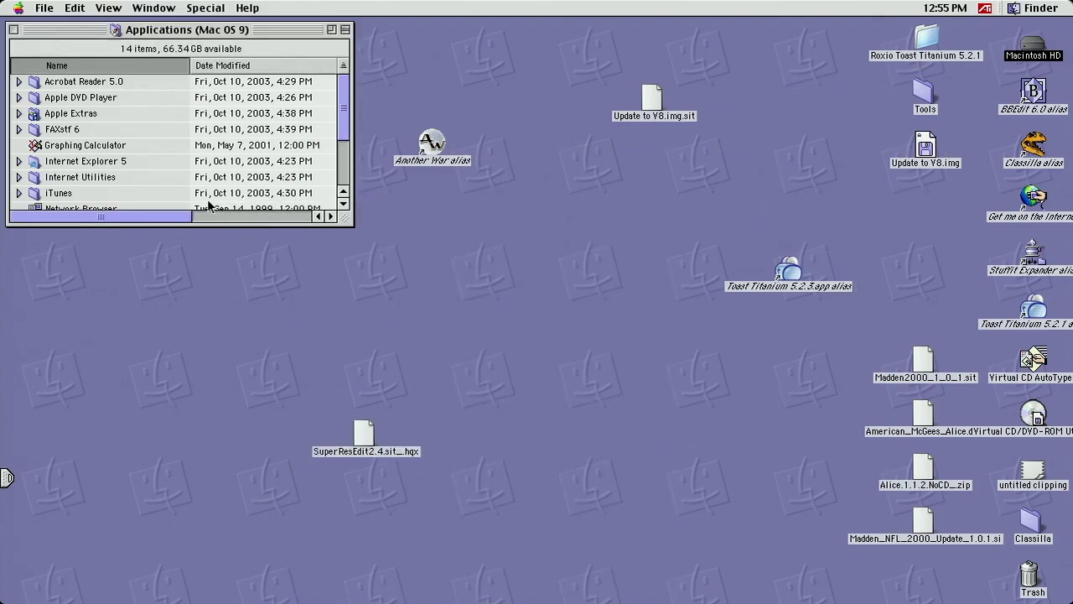
{"action": "left_click", "coordinate": [343, 204]}
{"action": "left_click", "coordinate": [343, 206]}
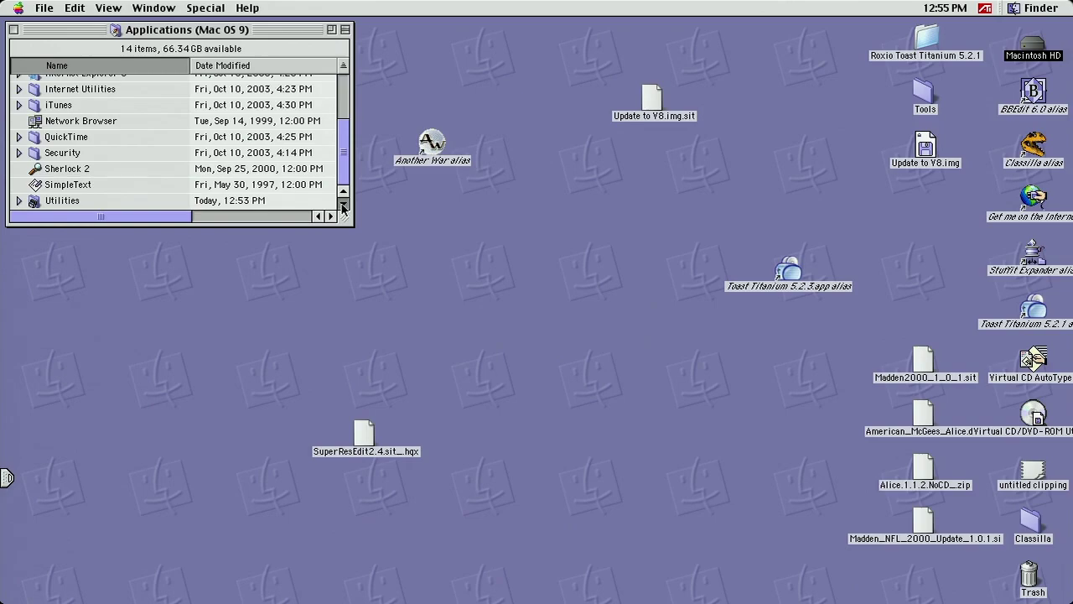
{"action": "double_click", "coordinate": [40, 201]}
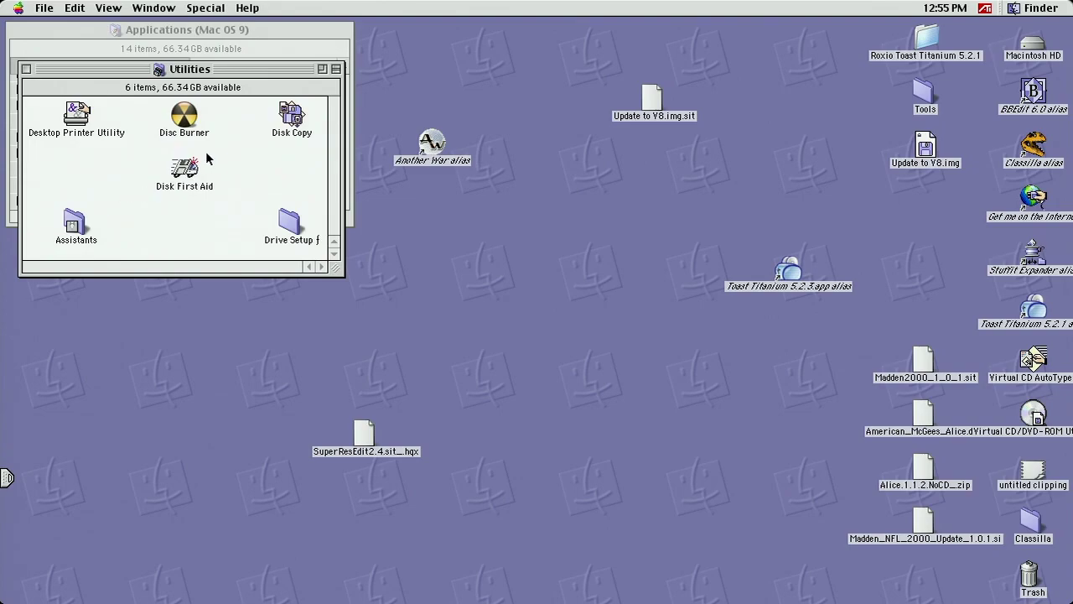
{"action": "double_click", "coordinate": [279, 220]}
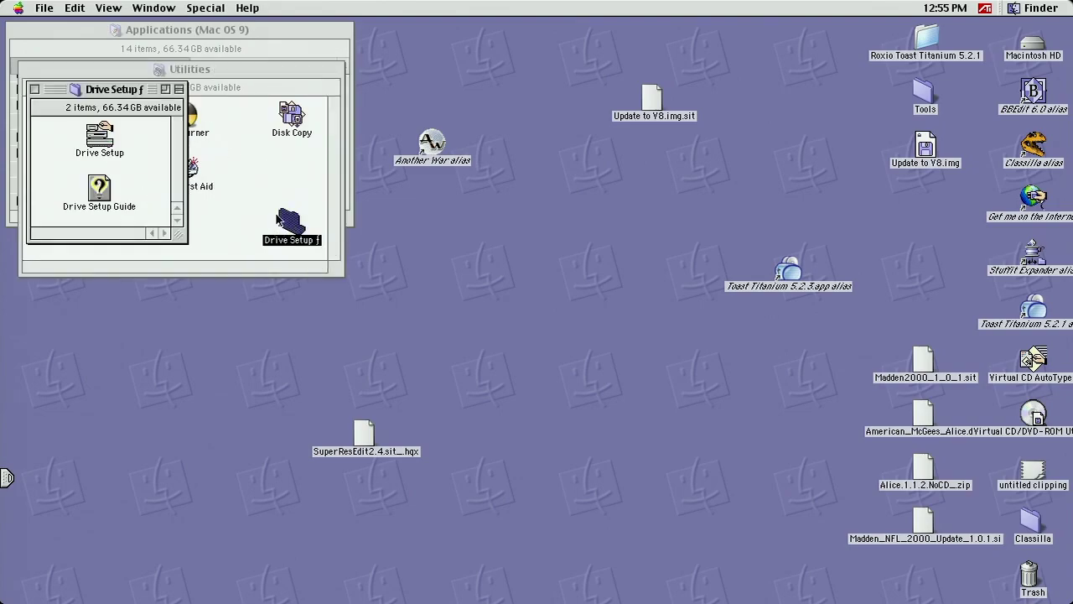
{"action": "double_click", "coordinate": [98, 136]}
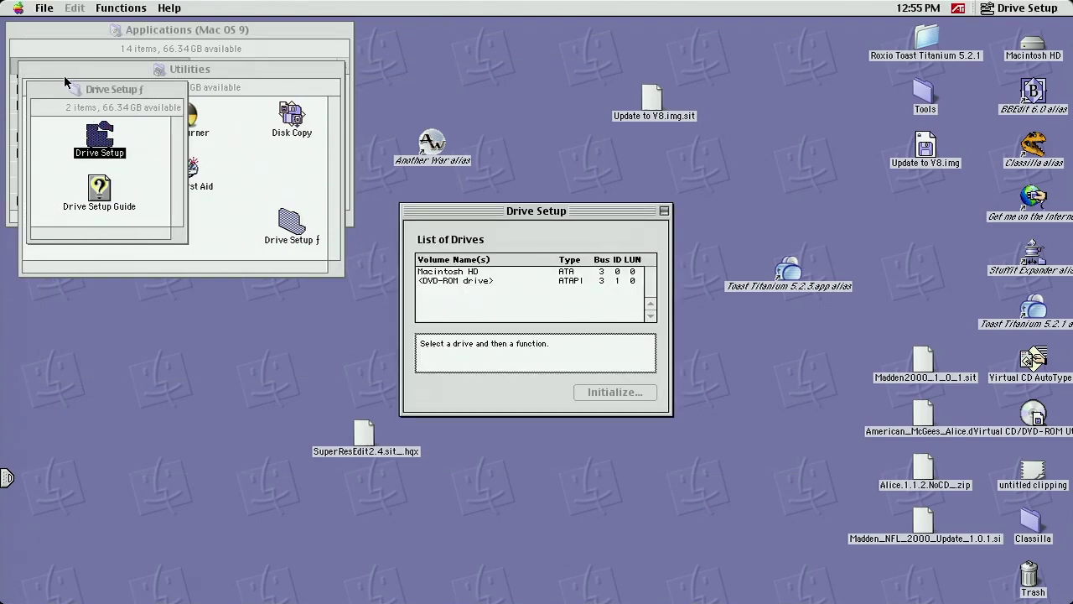
- Check Drive Setup's About box, which shows version 1.9.2, and dismiss it
{"action": "left_click", "coordinate": [42, 9]}
{"action": "mouse_move", "coordinate": [18, 10]}
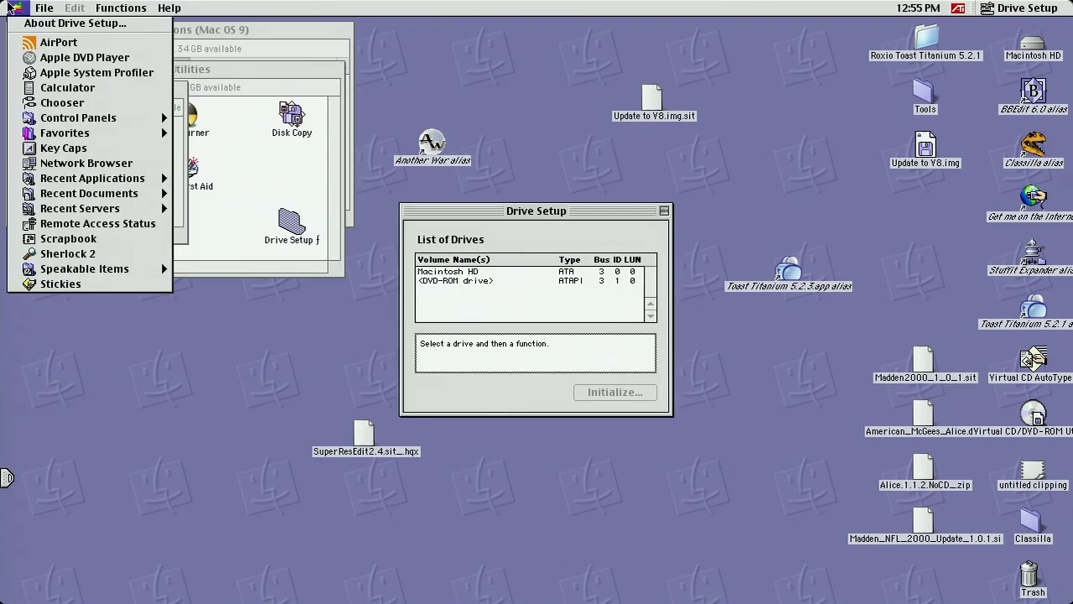
{"action": "left_click", "coordinate": [20, 20]}
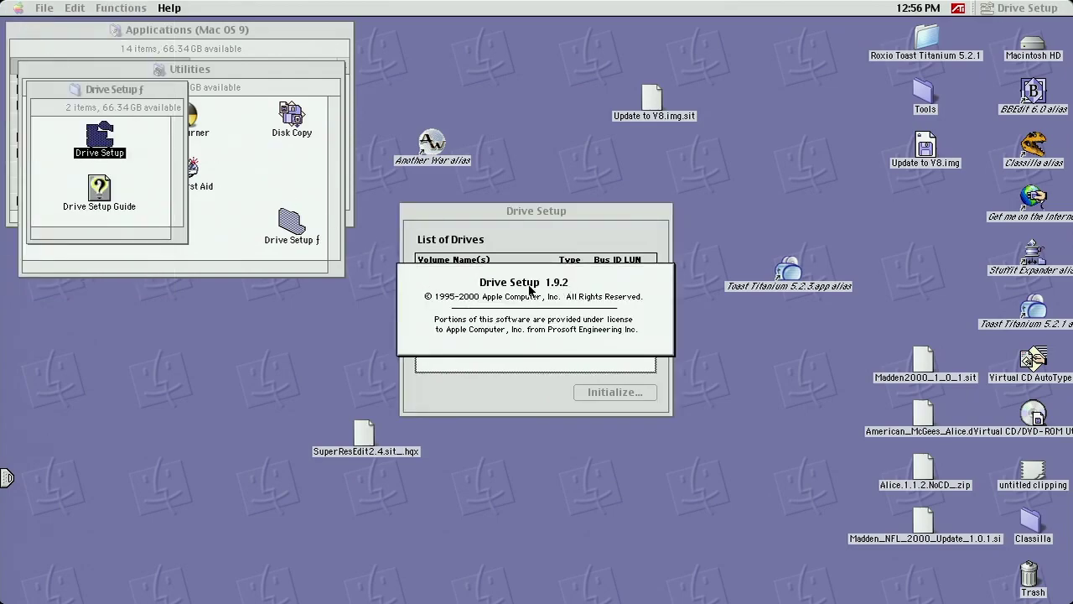
{"action": "left_click", "coordinate": [574, 291]}
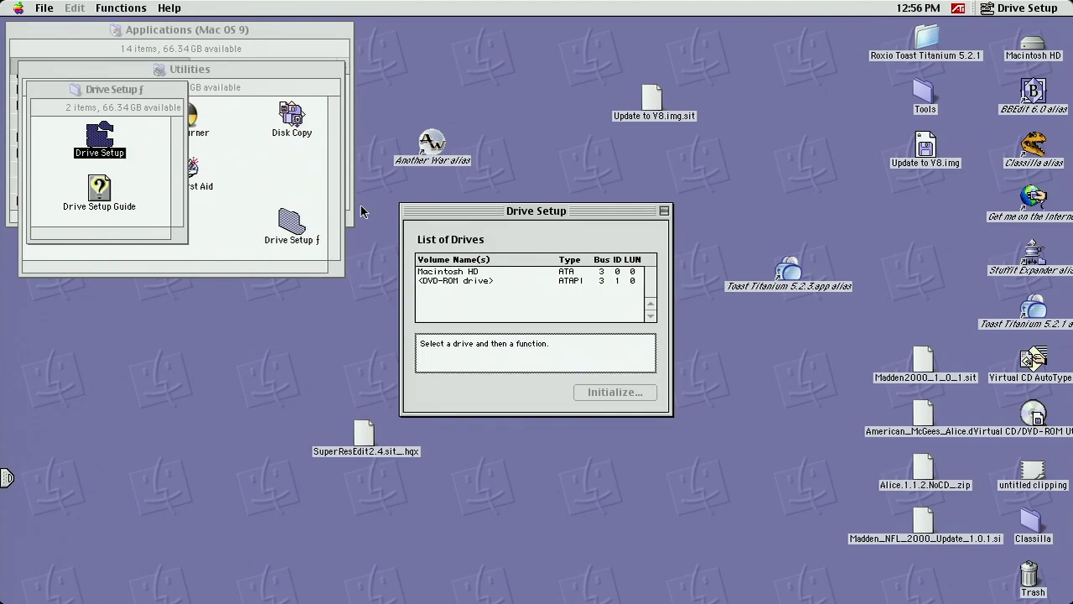
{"action": "left_click", "coordinate": [46, 10]}
- Quit Drive Setup, close the Drive Setup ƒ, Utilities and Applications windows, and shut down
{"action": "left_click", "coordinate": [52, 22]}
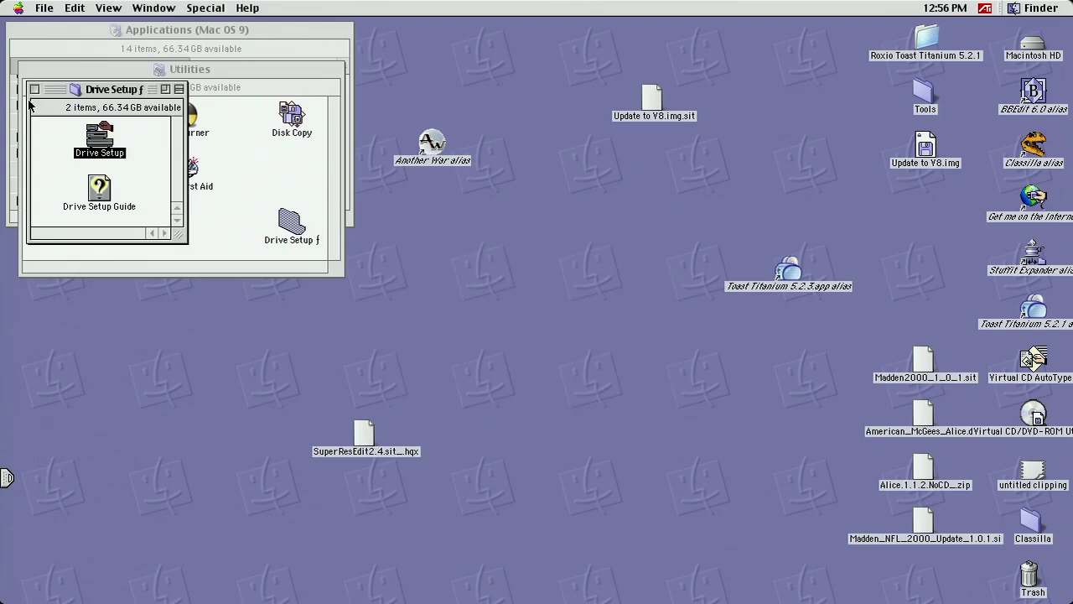
{"action": "left_click", "coordinate": [34, 89]}
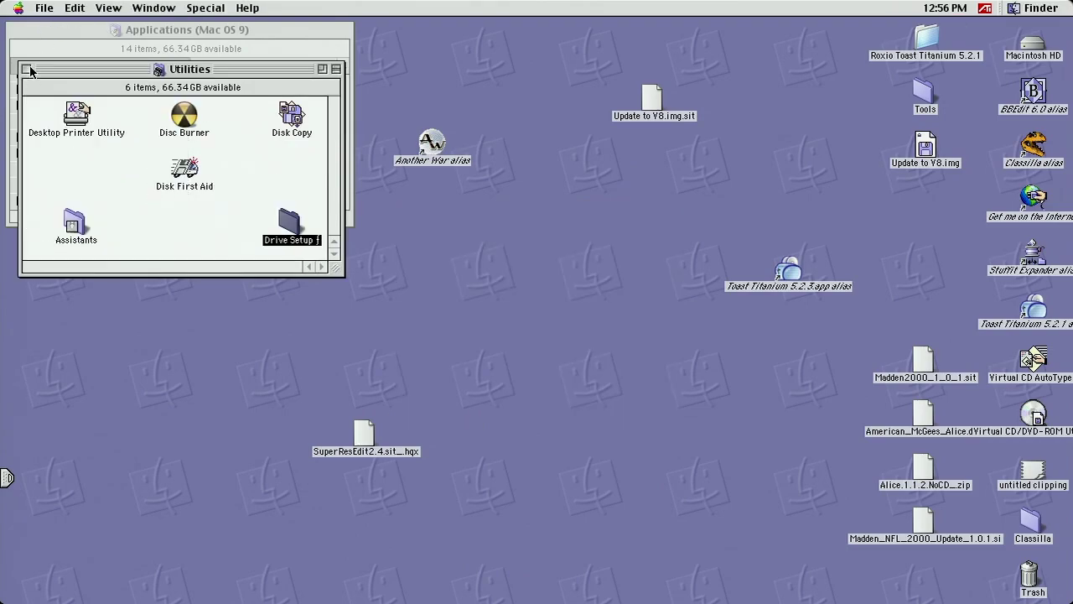
{"action": "left_click", "coordinate": [27, 70]}
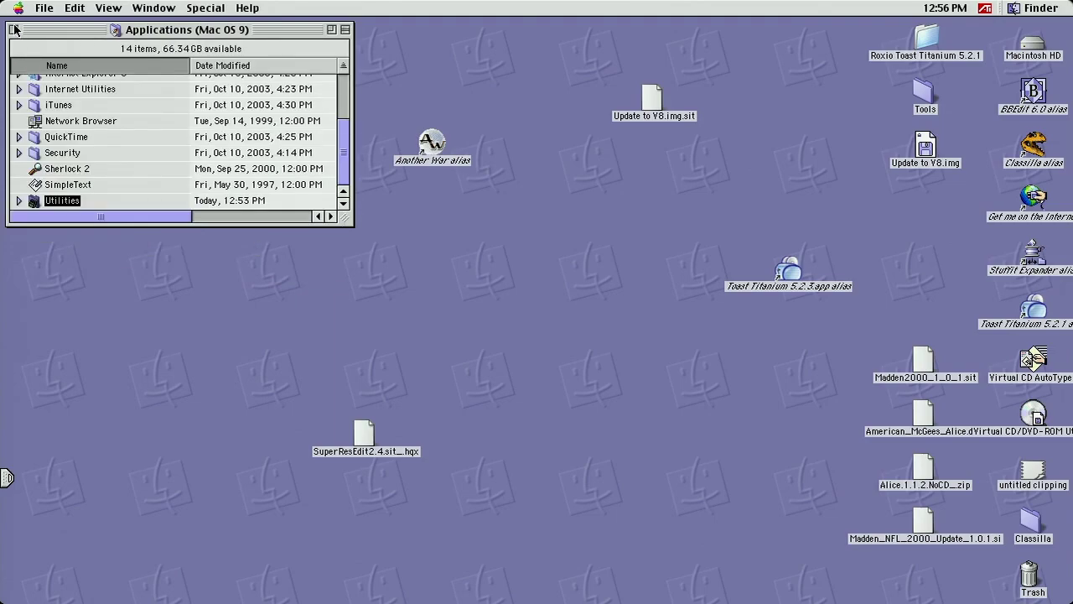
{"action": "left_click", "coordinate": [14, 30]}
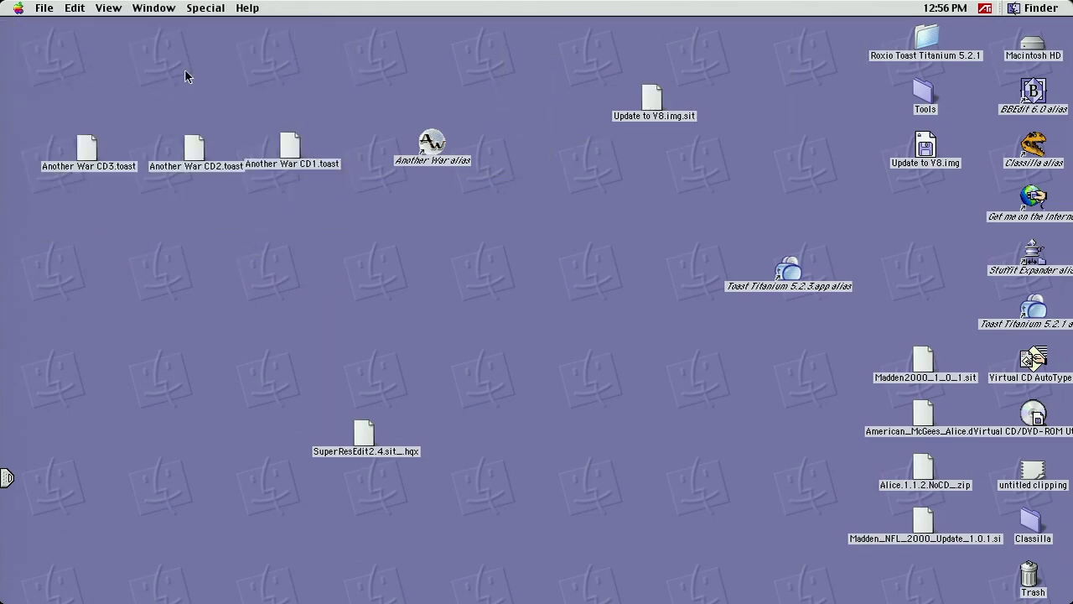
{"action": "left_click", "coordinate": [199, 10]}
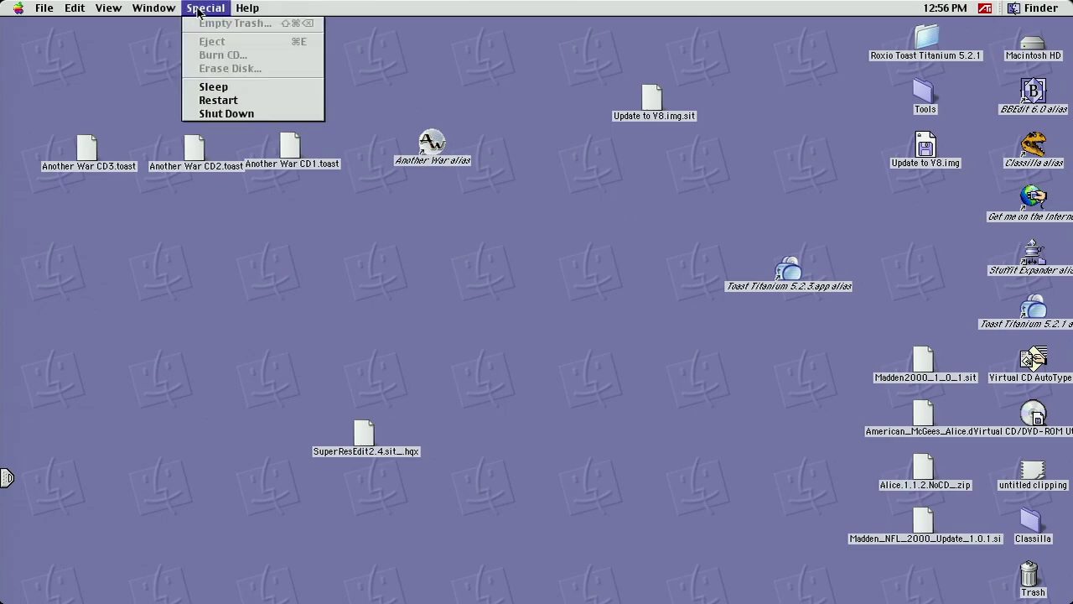
{"action": "left_click", "coordinate": [247, 115]}
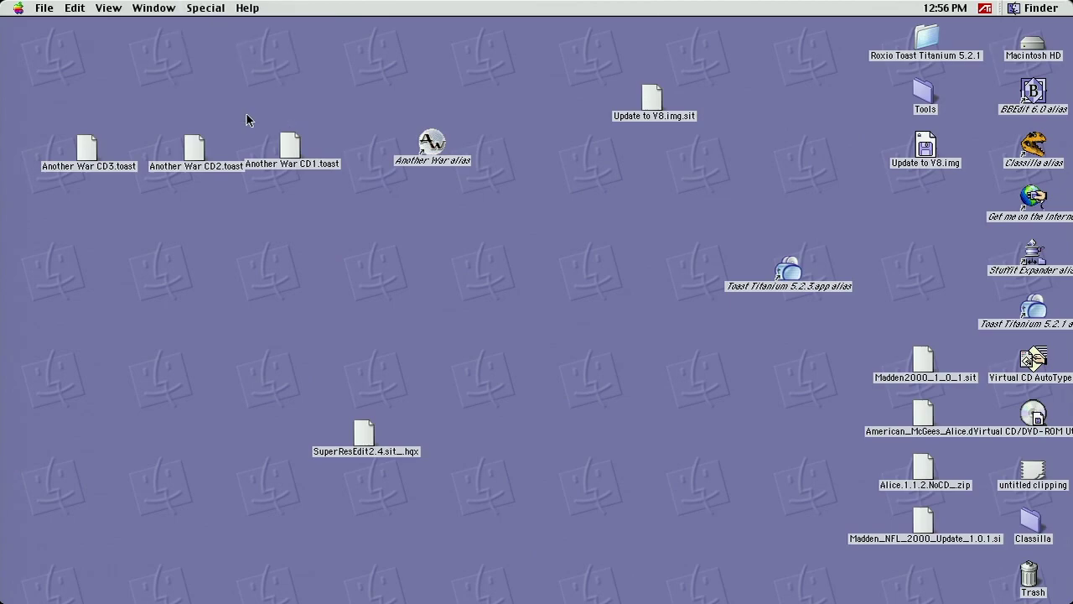